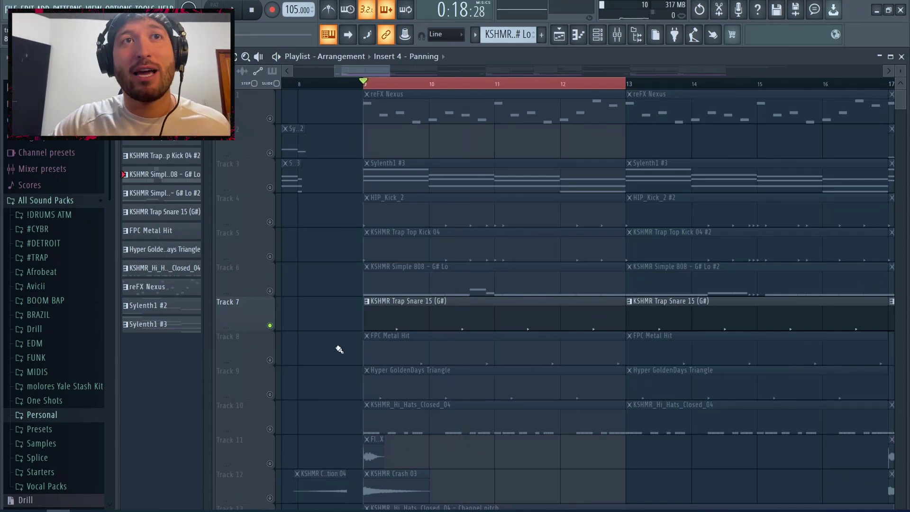
# Solo the KSHMR_Hi_Hats_Closed_04 track and play the looped section to hear the hi-hats alone.
pyautogui.scroll(-1, 337, 349)
pyautogui.rightClick(275, 395)
pyautogui.click(276, 399)
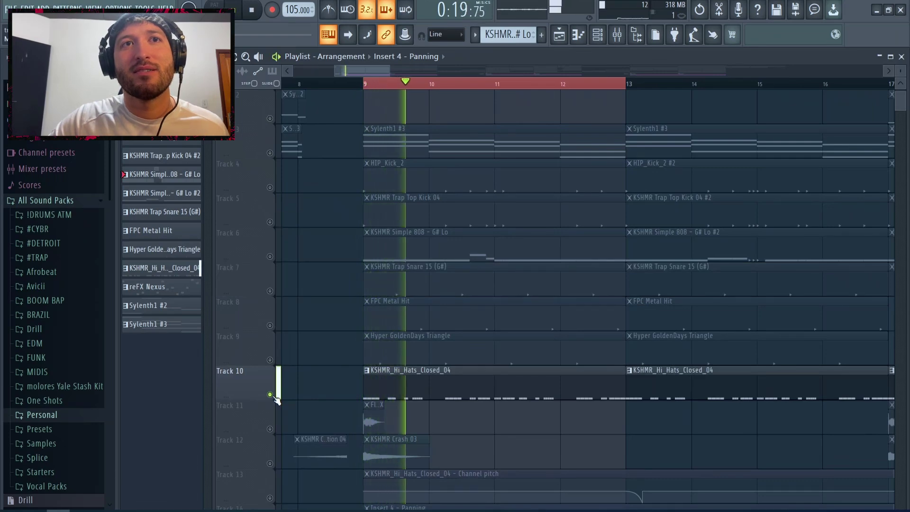
pyautogui.press('space')
pyautogui.scroll(-1, 276, 401)
pyautogui.scroll(1, 276, 401)
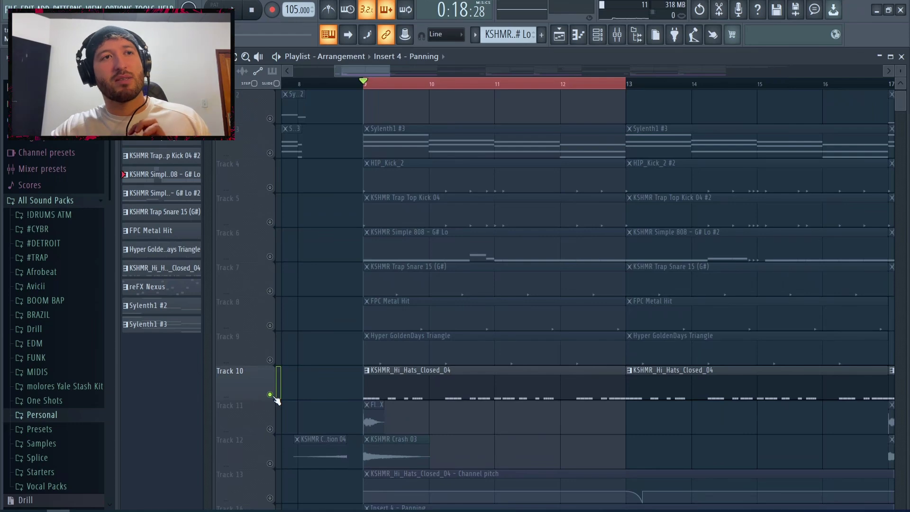
# Unmute the kick, 808, snare, metal hit and triangle tracks alongside the hi-hats and play the drums together.
pyautogui.moveTo(271, 288); pyautogui.dragTo(270, 362)
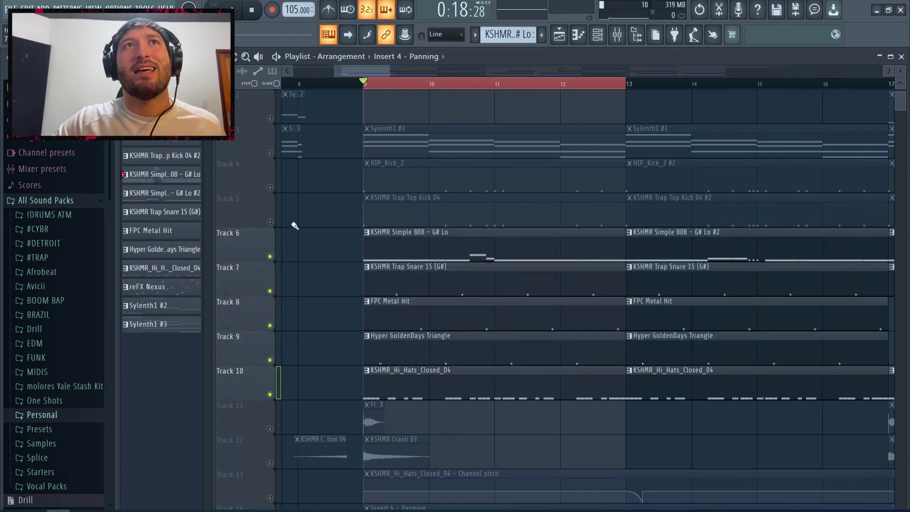
pyautogui.click(271, 222)
pyautogui.press('space')
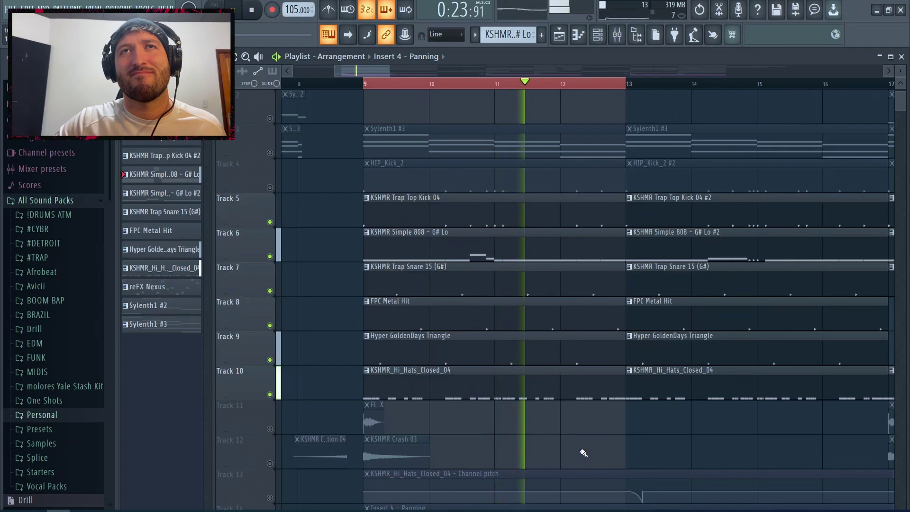
pyautogui.press('space')
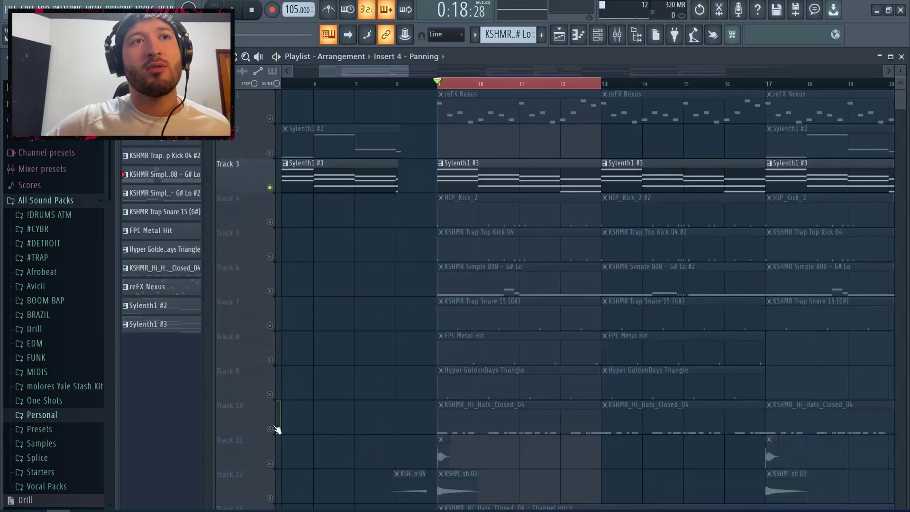
# Re-enable all playlist tracks and replace the closed hi-hat channel's sample with HH - Boom from the Ciro Daniel drum kit.
pyautogui.click(271, 429)
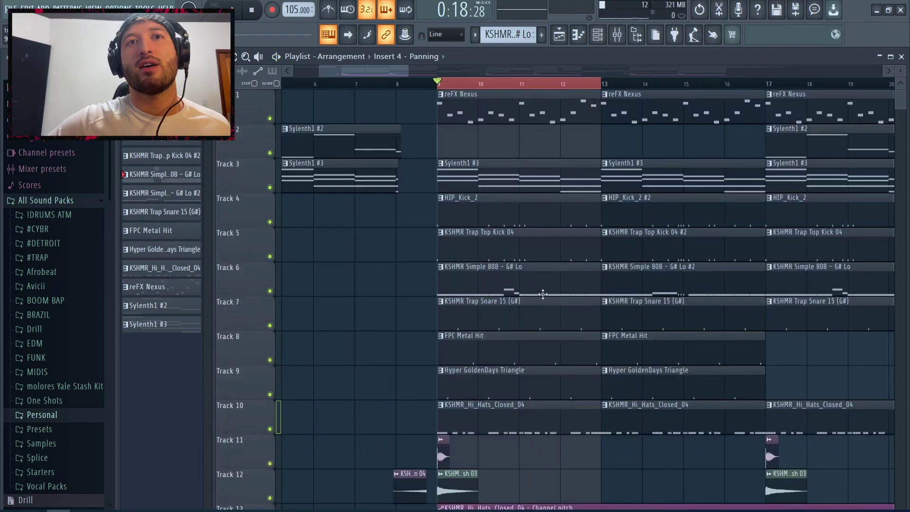
pyautogui.click(598, 34)
pyautogui.scroll(-2, 511, 31)
pyautogui.scroll(-1, 511, 31)
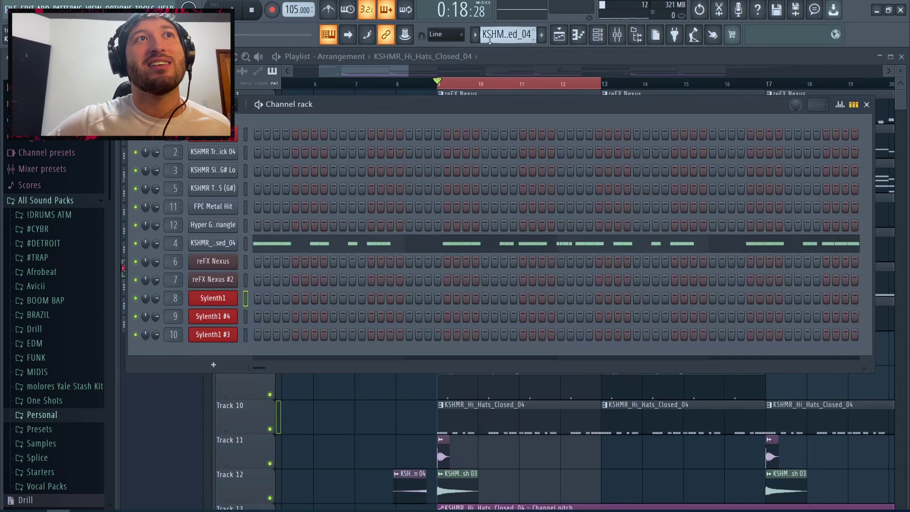
pyautogui.click(65, 214)
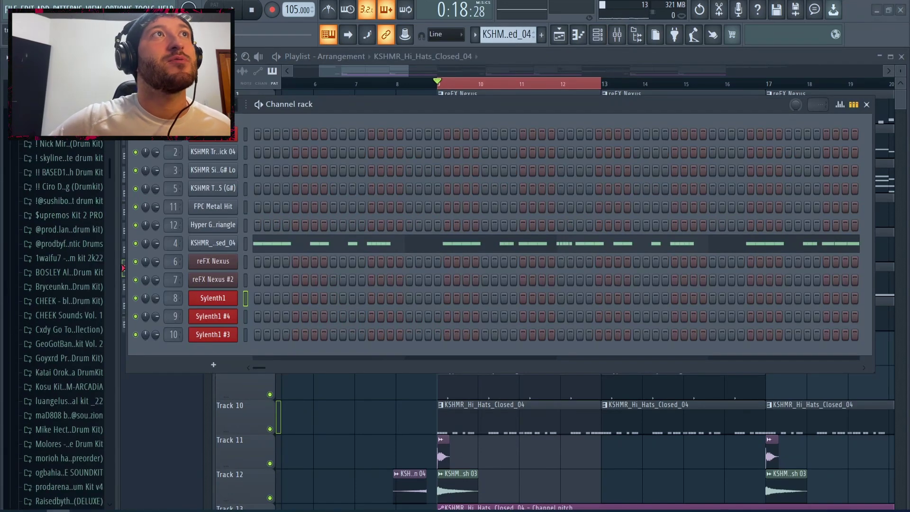
pyautogui.click(66, 214)
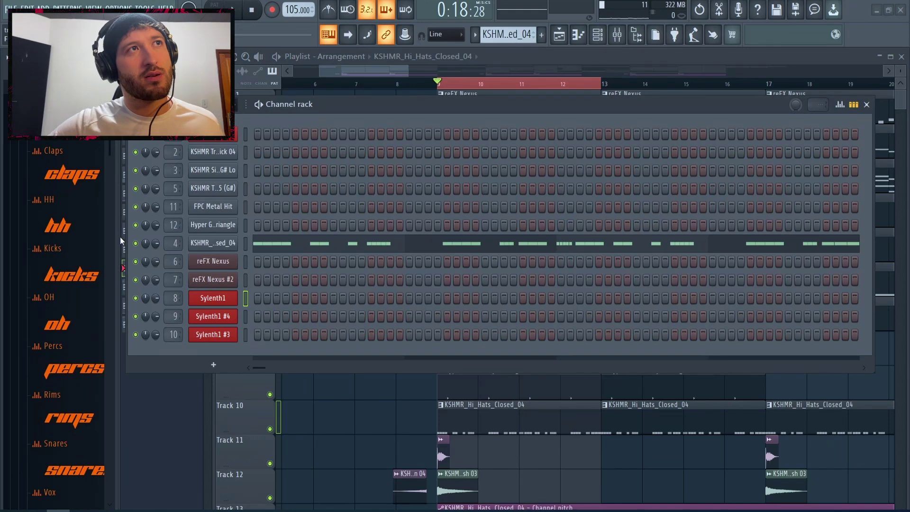
pyautogui.click(49, 200)
pyautogui.moveTo(62, 271); pyautogui.dragTo(198, 246)
# Audition snare samples from the drum kit's Snares folder and replace the KSHMR Trap Snare 15 channel's sample with one of them.
pyautogui.scroll(-2, 515, 34)
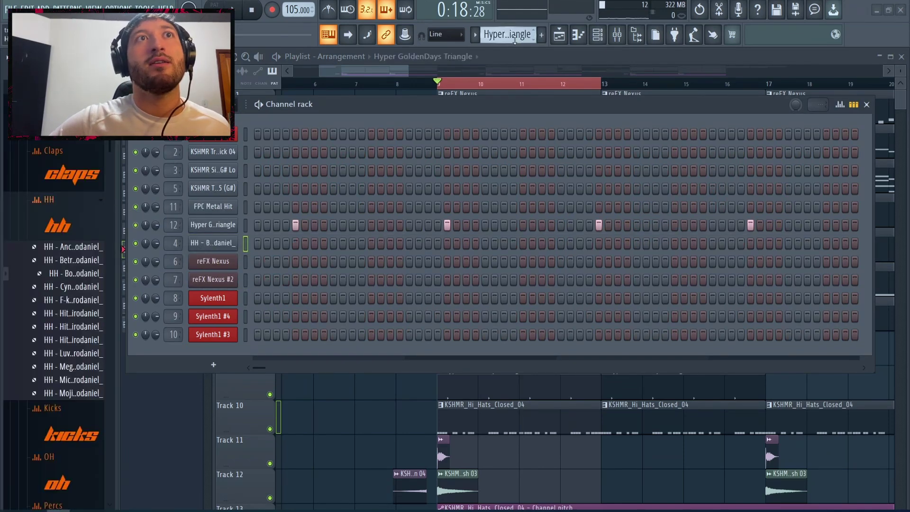
pyautogui.click(213, 189)
pyautogui.scroll(-5, 90, 294)
pyautogui.click(94, 361)
pyautogui.click(76, 387)
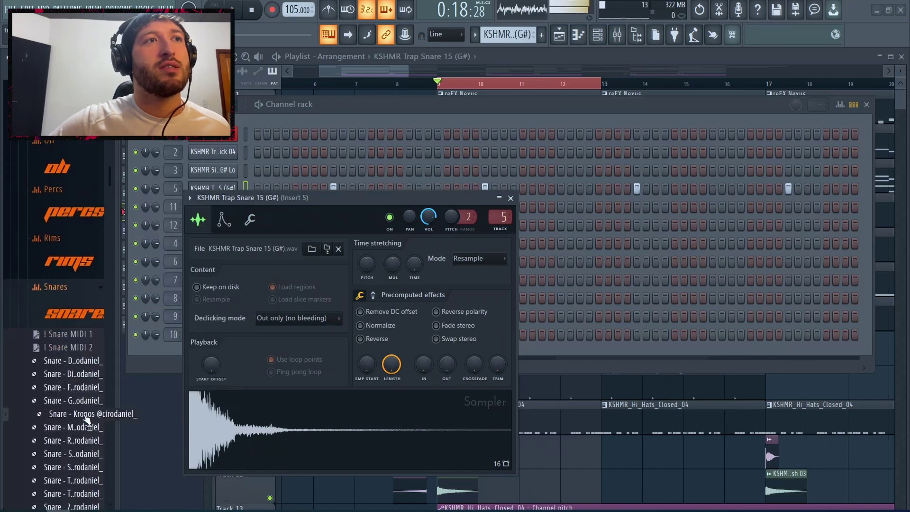
pyautogui.click(84, 375)
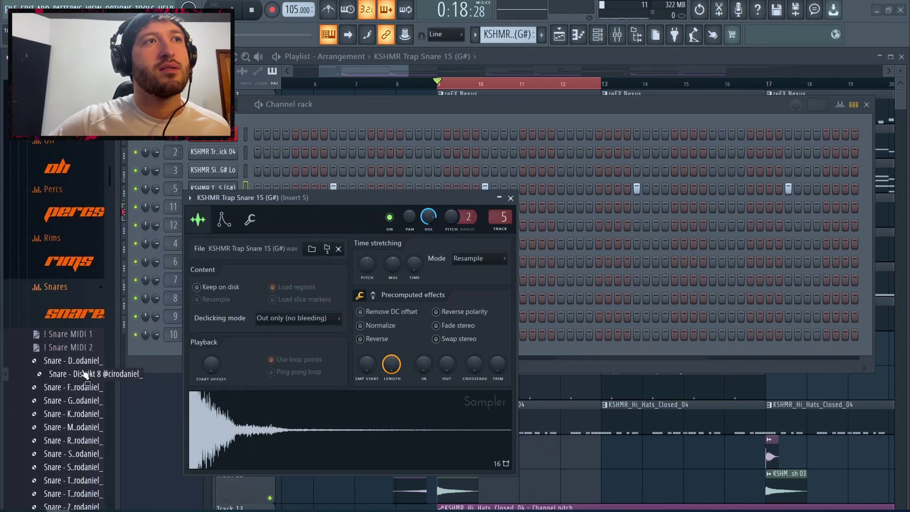
pyautogui.moveTo(83, 375); pyautogui.dragTo(213, 188)
# Replace the KSHMR Simple 808 - G# Lo sample with 808 - 1Spinz and raise the pattern's notes one octave.
pyautogui.scroll(-1, 518, 33)
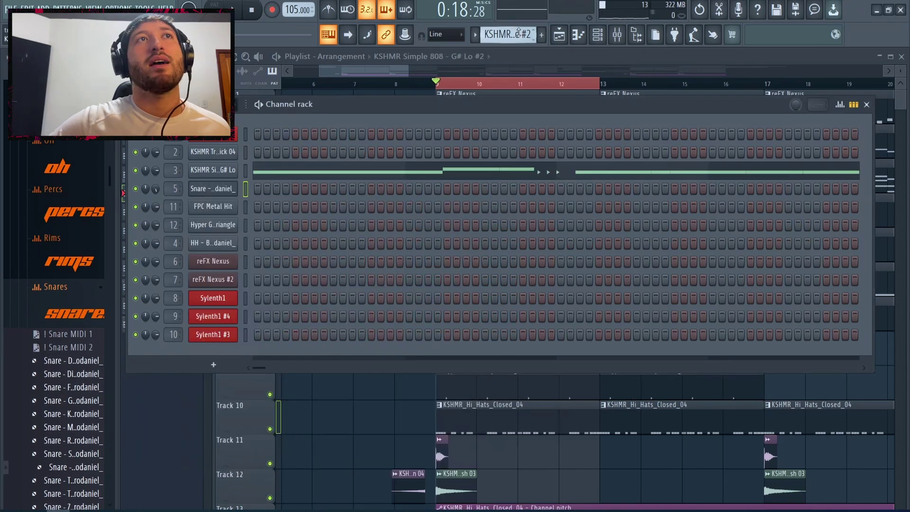
pyautogui.scroll(1, 519, 32)
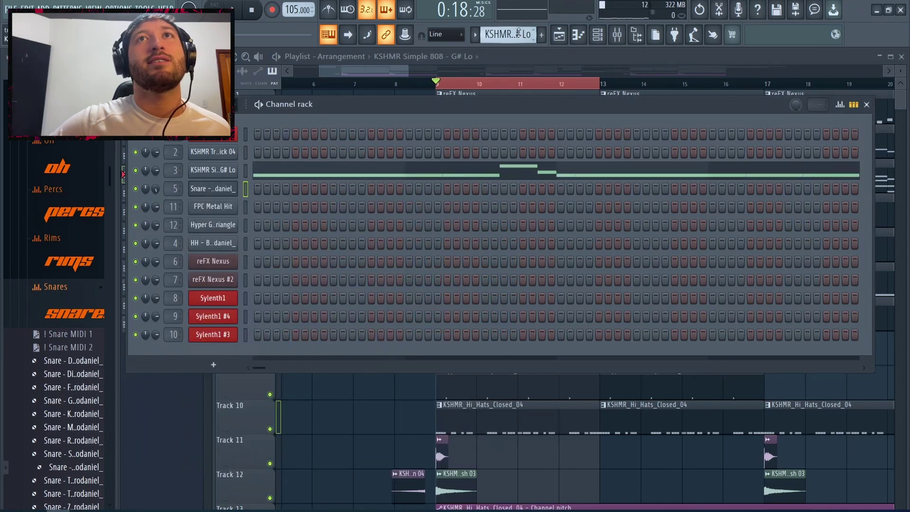
pyautogui.click(213, 170)
pyautogui.scroll(5, 83, 321)
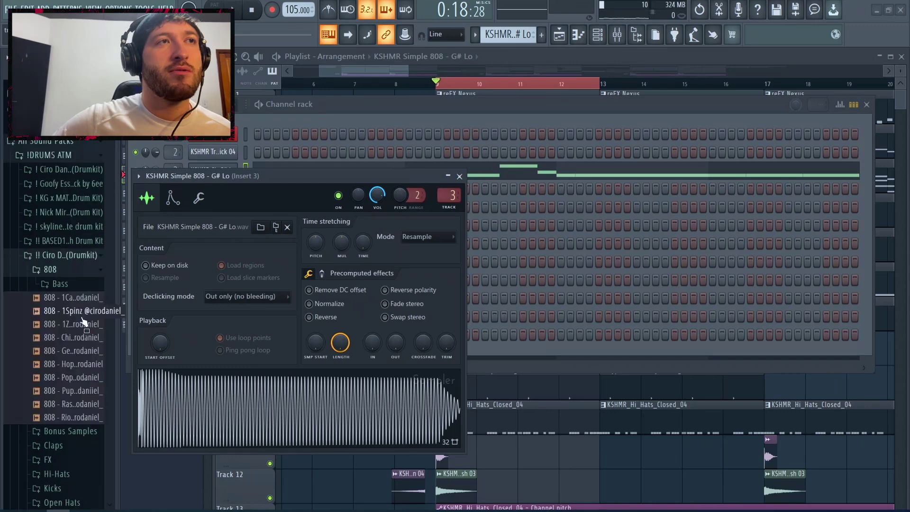
pyautogui.moveTo(84, 312); pyautogui.dragTo(181, 379)
pyautogui.press('F7')
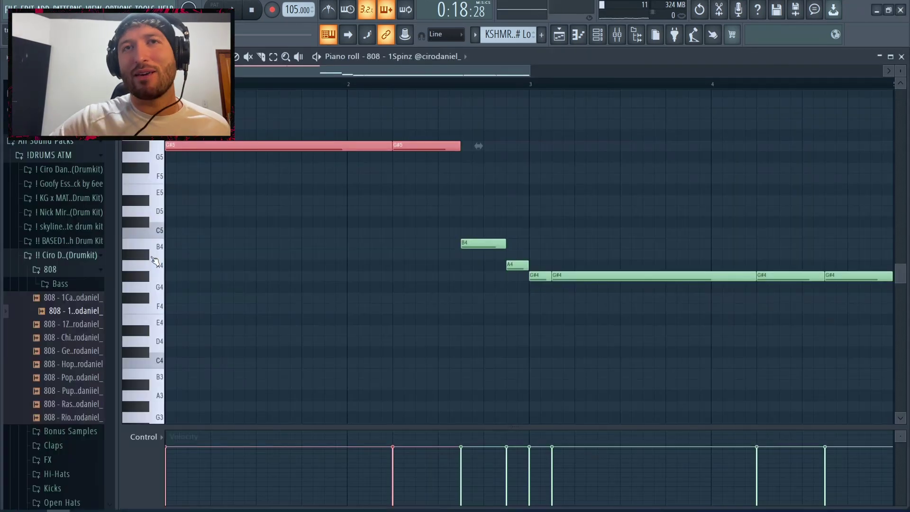
pyautogui.scroll(3, 326, 291)
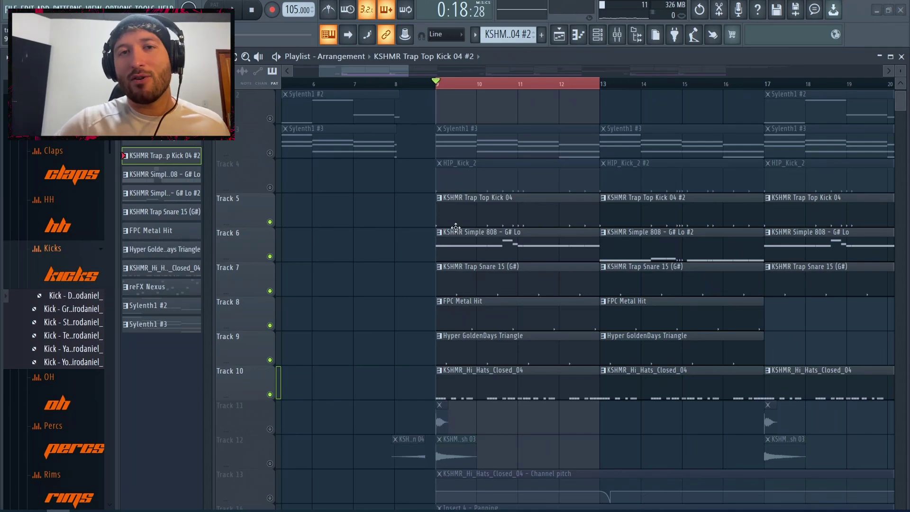
# Play the looped drums with the replaced samples while viewing the mixer, and return to the playlist.
pyautogui.press('space')
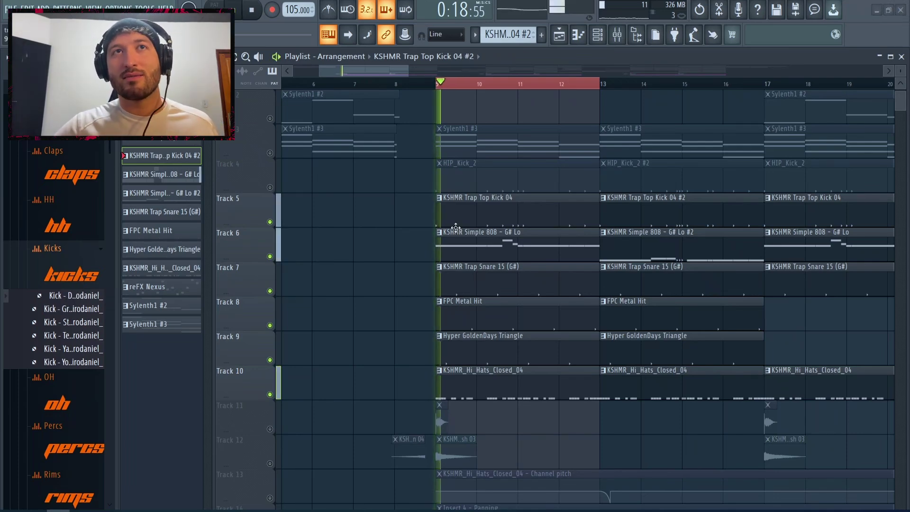
pyautogui.click(587, 34)
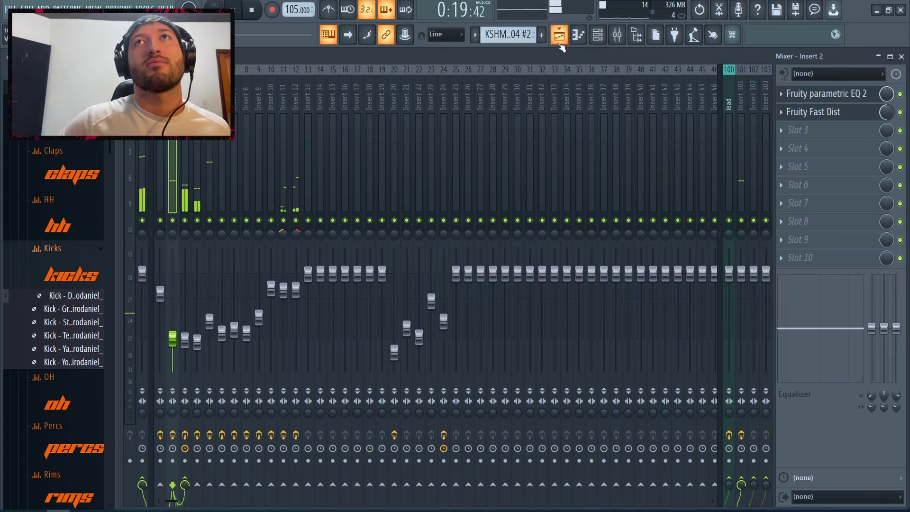
pyautogui.press('space')
pyautogui.click(560, 42)
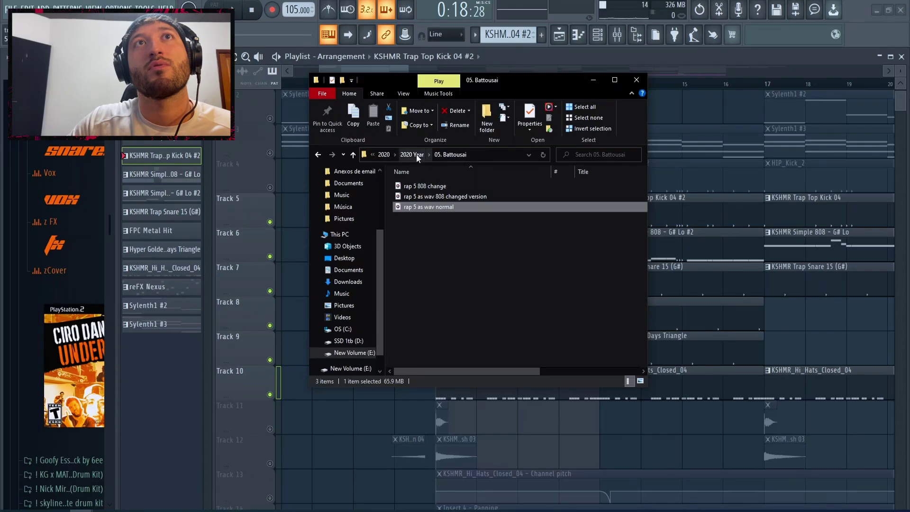
# Open the project in the 19. Rockstars and Cage Fights (Unreleased) folder under 2020 Year.
pyautogui.click(414, 154)
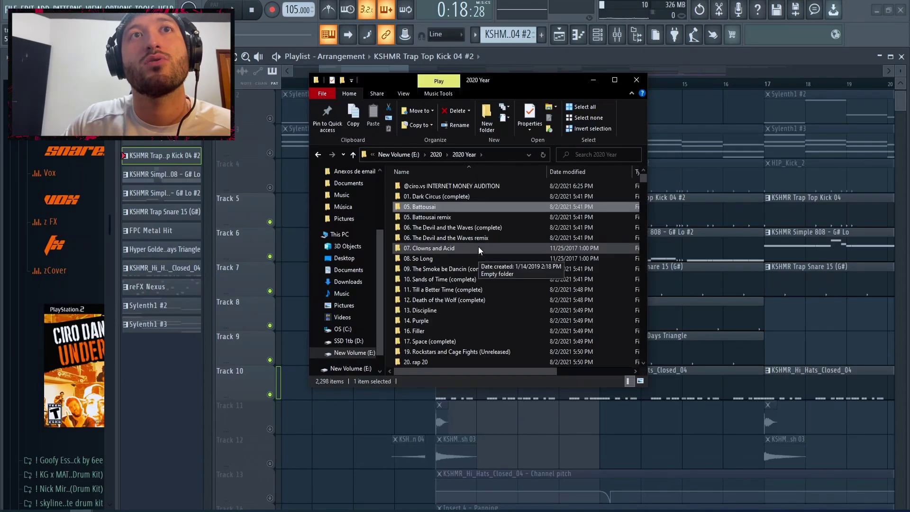
pyautogui.doubleClick(479, 352)
pyautogui.doubleClick(429, 223)
pyautogui.click(462, 301)
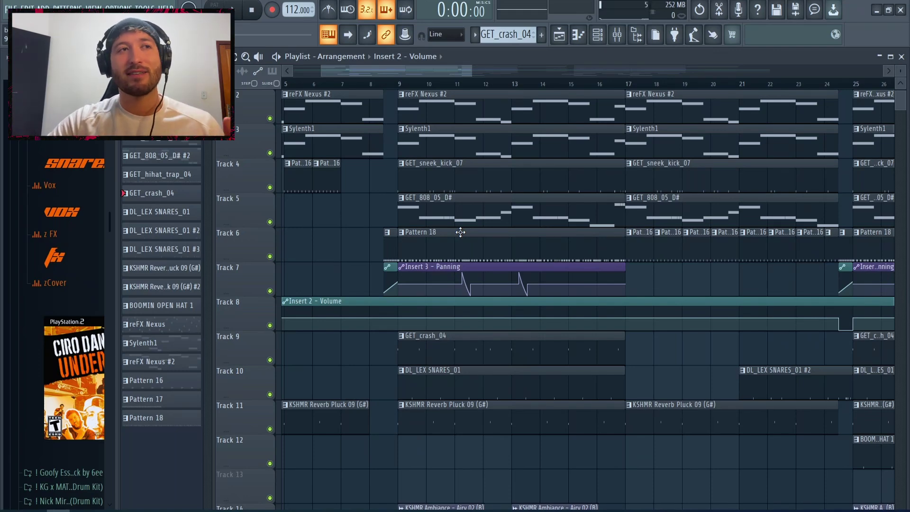
# Examine the project's drum channels and the GET_crash_04 pattern in the channel rack.
pyautogui.moveTo(479, 289)
pyautogui.press('F6')
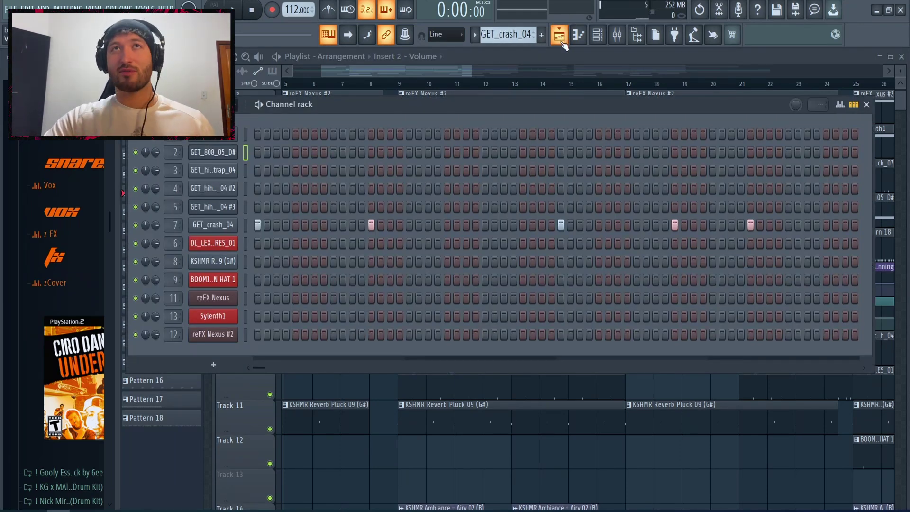
pyautogui.click(563, 42)
# Go through the snare, reverb pluck, open hat, hi-hat and 808 patterns to examine how the drums are split up.
pyautogui.click(185, 215)
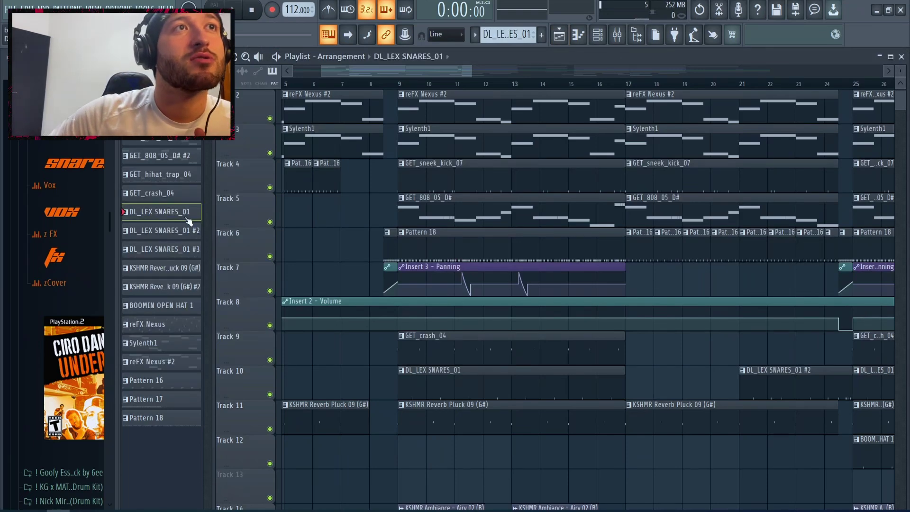
pyautogui.click(191, 231)
pyautogui.click(190, 250)
pyautogui.click(187, 268)
pyautogui.click(183, 288)
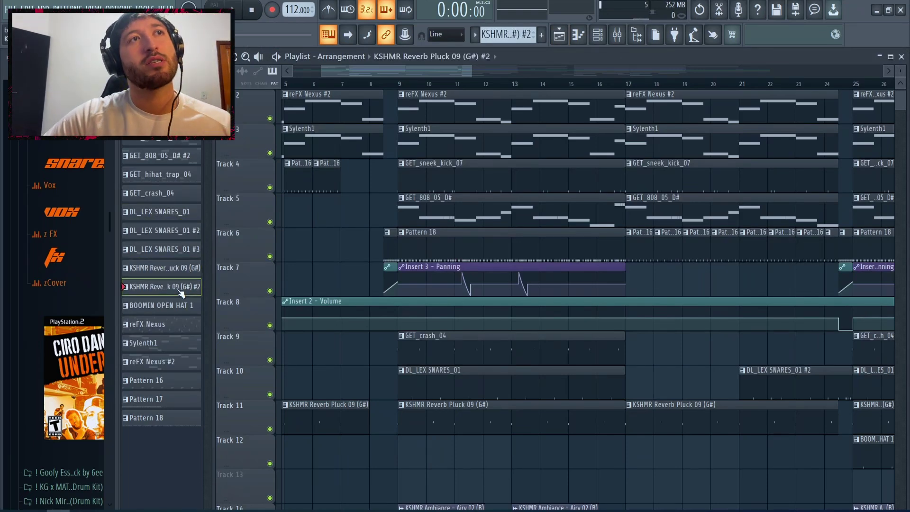
pyautogui.click(187, 309)
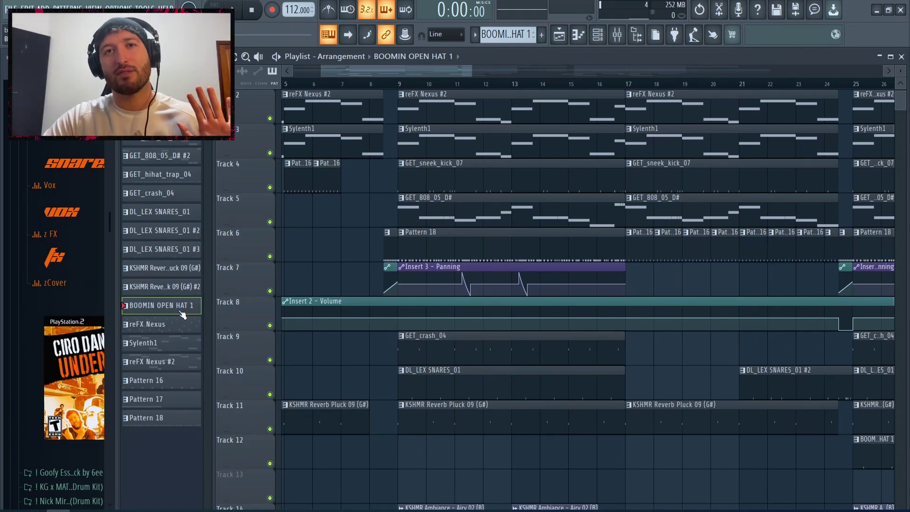
pyautogui.click(184, 176)
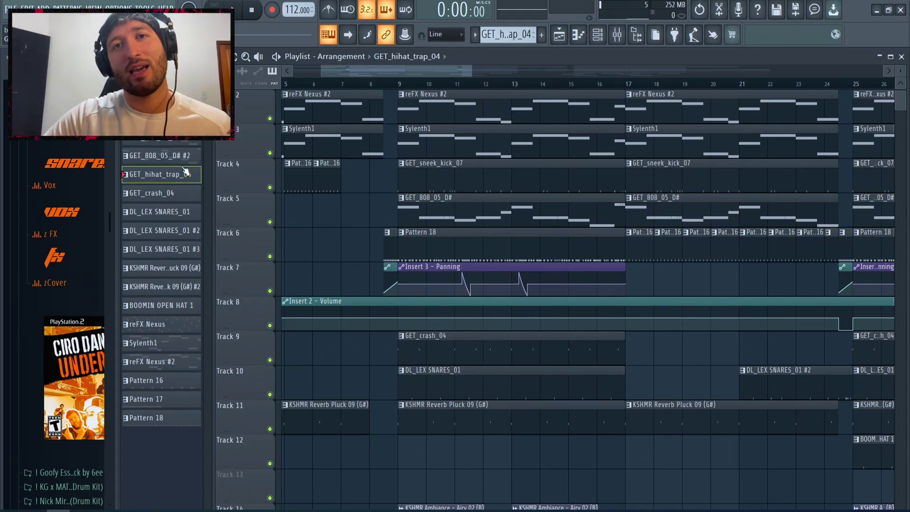
pyautogui.click(186, 162)
pyautogui.click(185, 144)
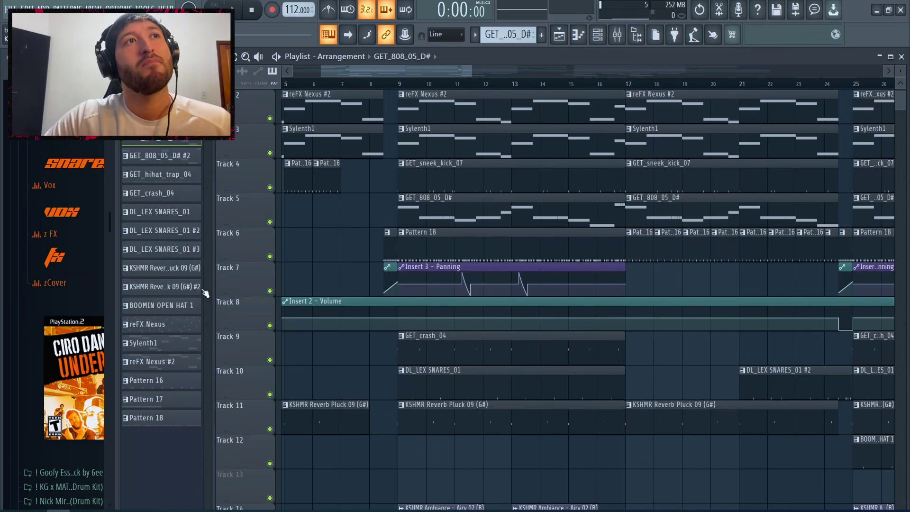
# Examine the notes of the DL_LEX SNARES_01 #3 pattern in the piano roll and return to the playlist.
pyautogui.click(192, 252)
pyautogui.press('F7')
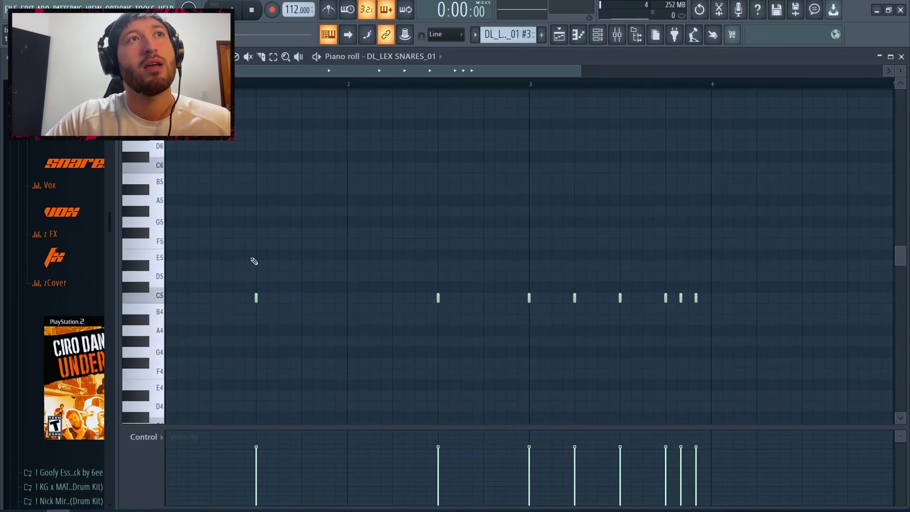
pyautogui.press('F7')
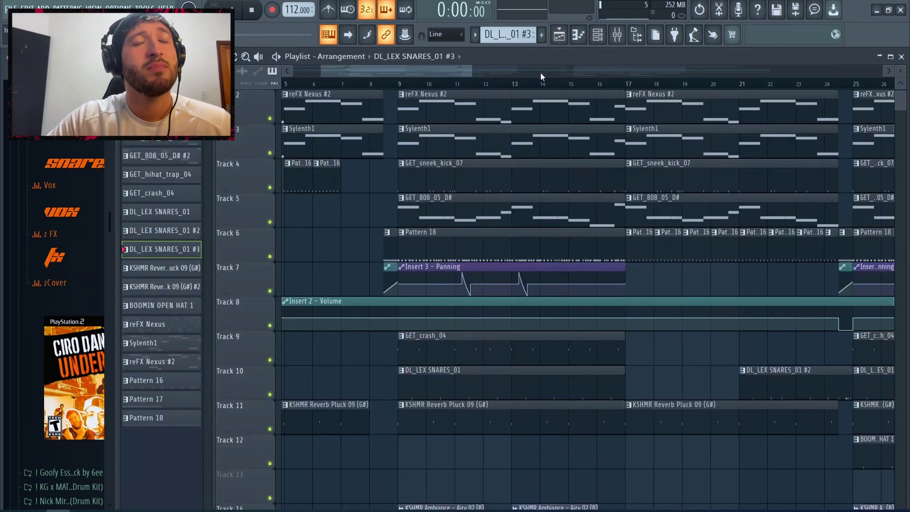
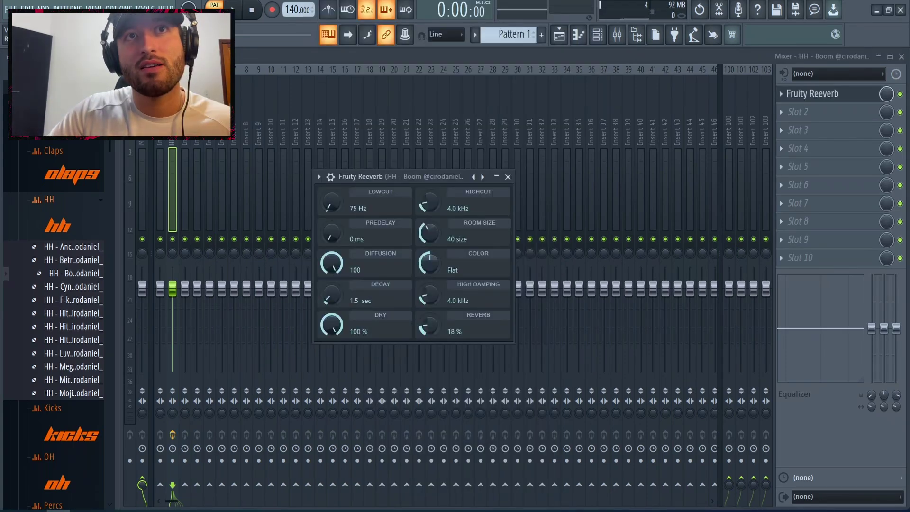
# Show the channel rack and play Pattern 1 to hear the hi-hat with Fruity Reeverb.
pyautogui.click(597, 34)
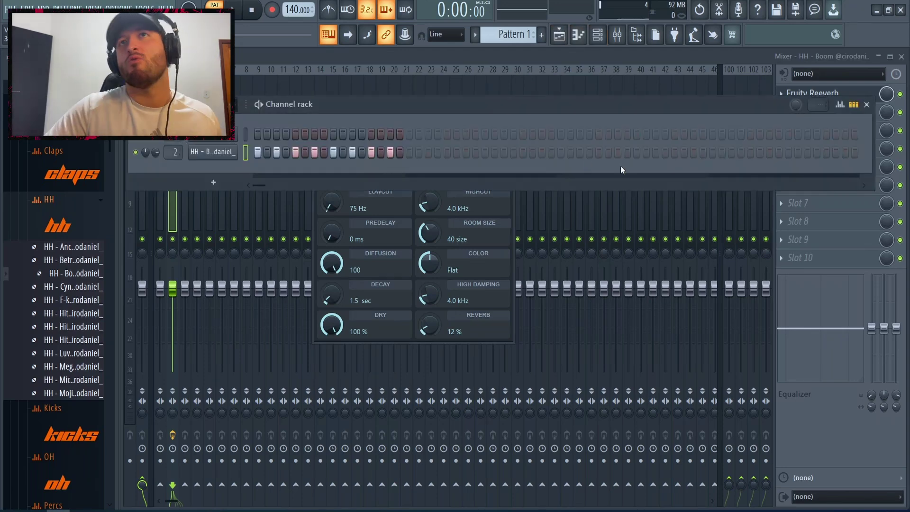
pyautogui.press('space')
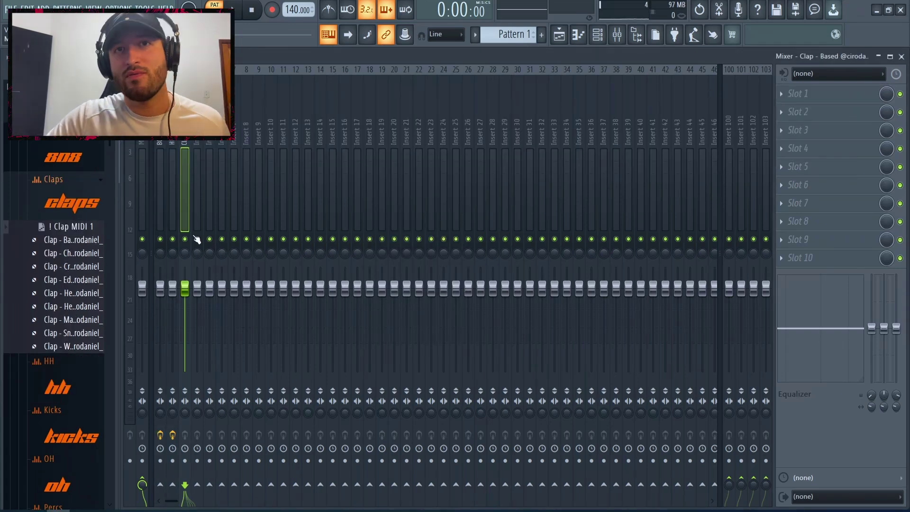
# Play Pattern 1 with the clap included and solo the first mixer insert.
pyautogui.press('space')
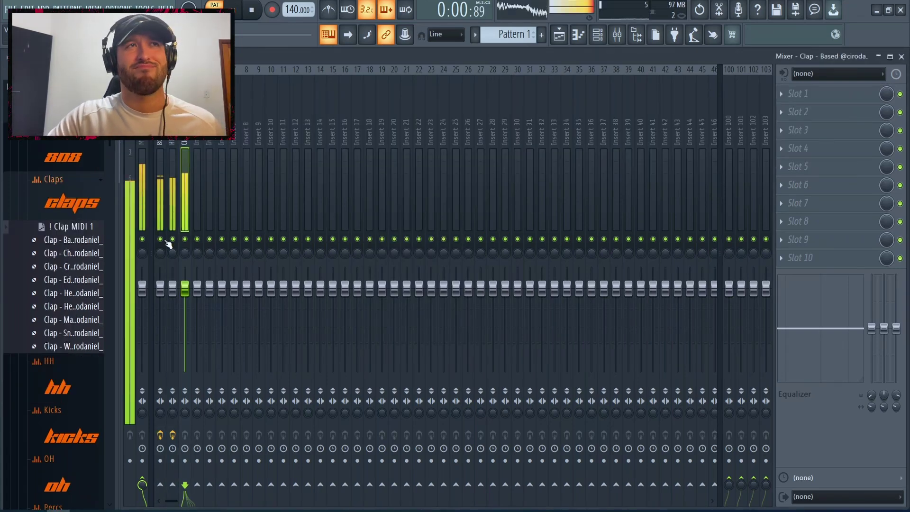
pyautogui.rightClick(161, 239)
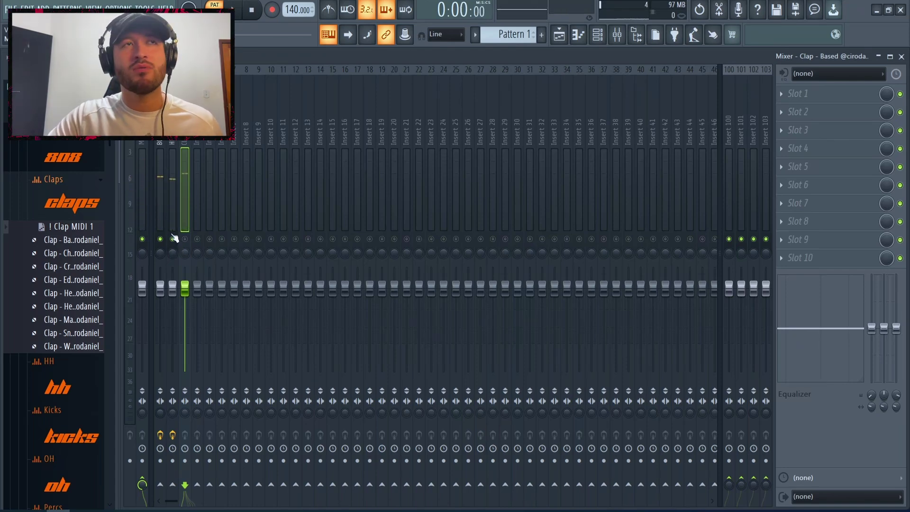
# Unmute the clap insert, load Renaissance Axx Stereo in its first slot and lower the threshold to -10.6 while Pattern 1 plays.
pyautogui.click(185, 239)
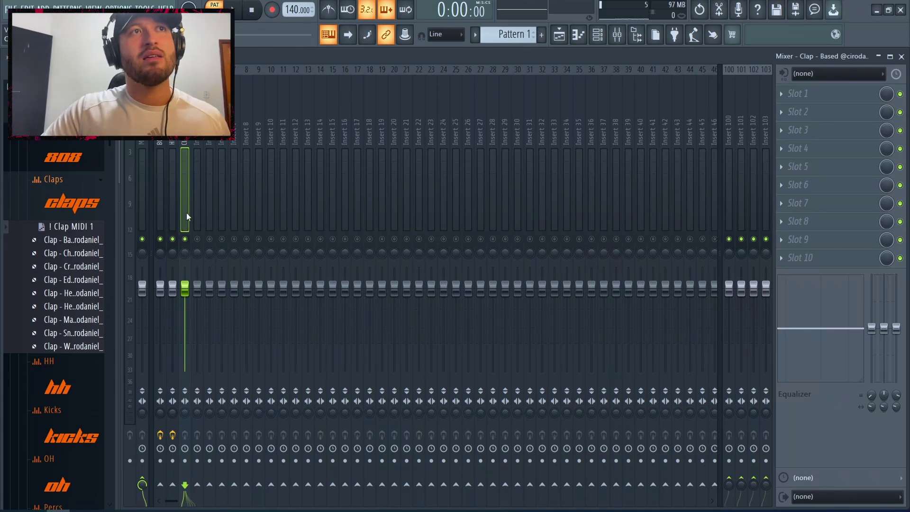
pyautogui.click(810, 94)
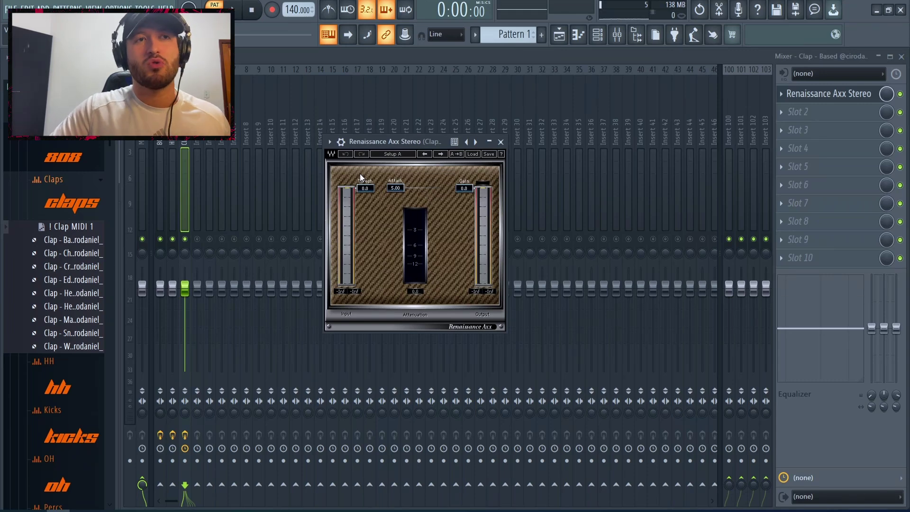
pyautogui.press('space')
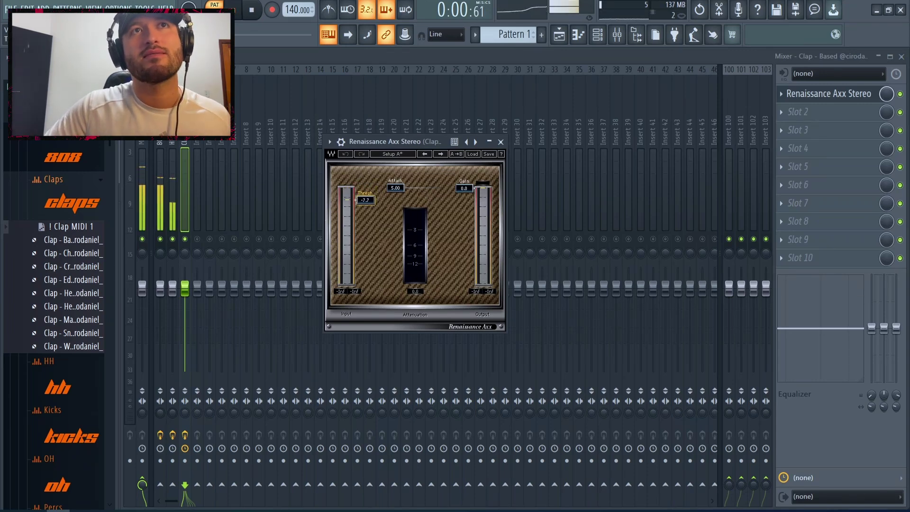
pyautogui.moveTo(366, 202); pyautogui.dragTo(368, 209)
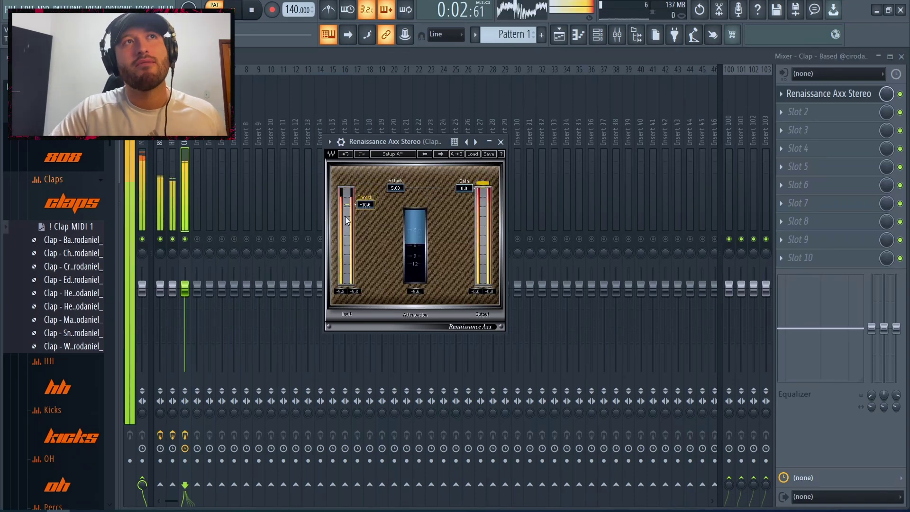
pyautogui.press('space')
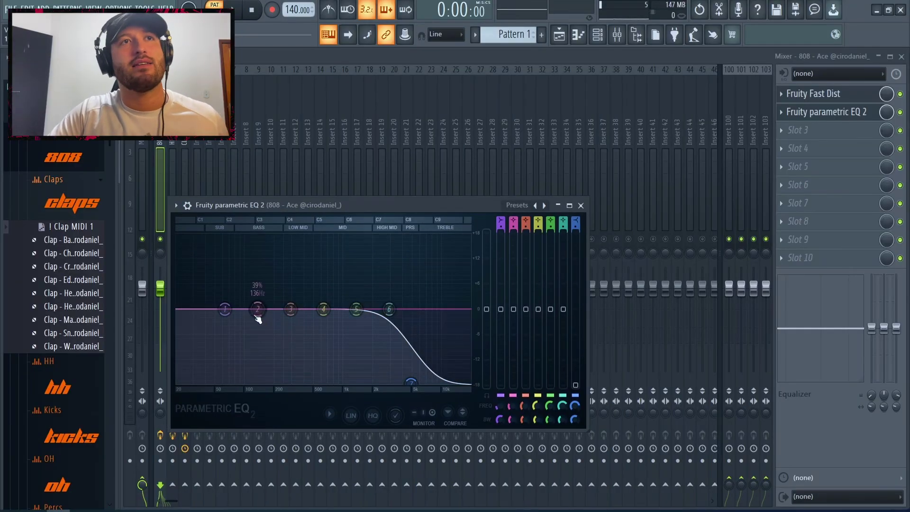
# Boost bands 1 and 2 in the 808 insert's Fruity parametric EQ 2.
pyautogui.moveTo(258, 309); pyautogui.dragTo(259, 262)
pyautogui.moveTo(225, 310); pyautogui.dragTo(226, 269)
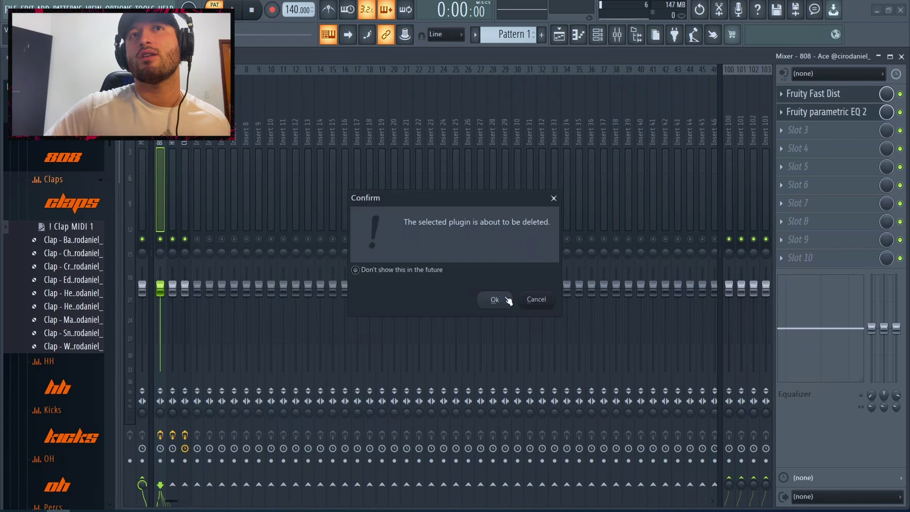
# Delete Fruity Fast Dist and Fruity parametric EQ 2 from the 808 insert.
pyautogui.click(495, 299)
pyautogui.click(782, 112)
pyautogui.click(793, 138)
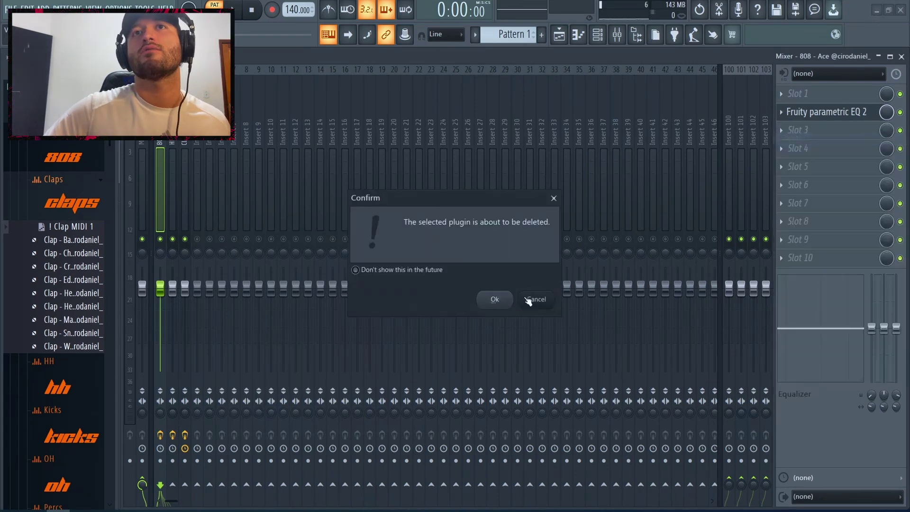
pyautogui.click(495, 297)
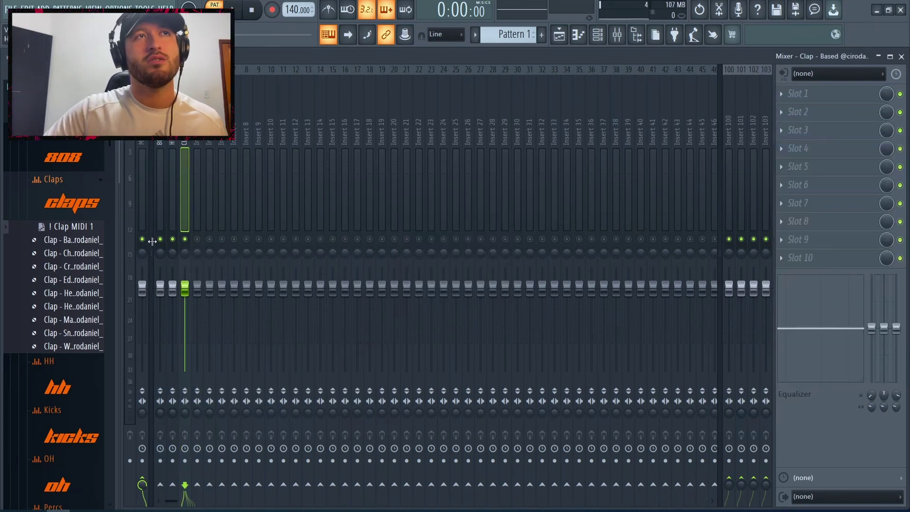
# Play Pattern 1 and lower the HH insert's level in the mixer.
pyautogui.click(158, 223)
pyautogui.press('space')
pyautogui.moveTo(175, 297); pyautogui.dragTo(176, 307)
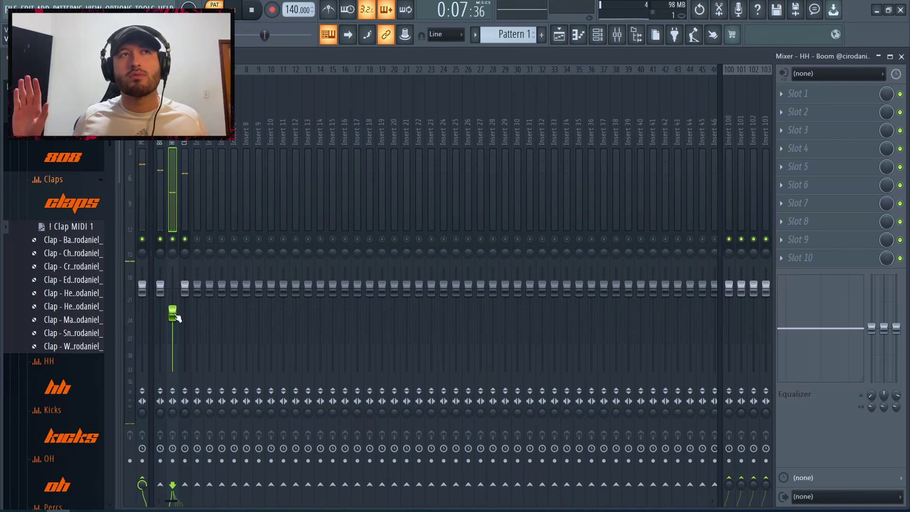
pyautogui.press('space')
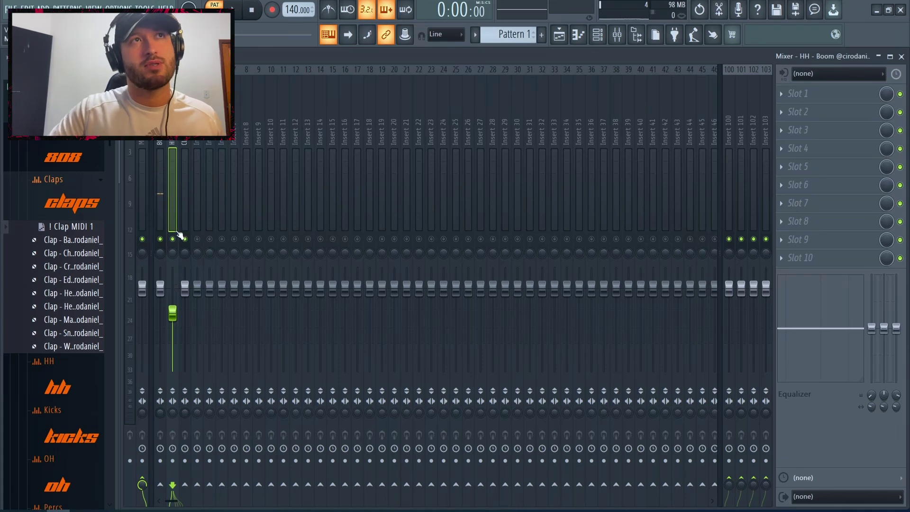
pyautogui.click(186, 288)
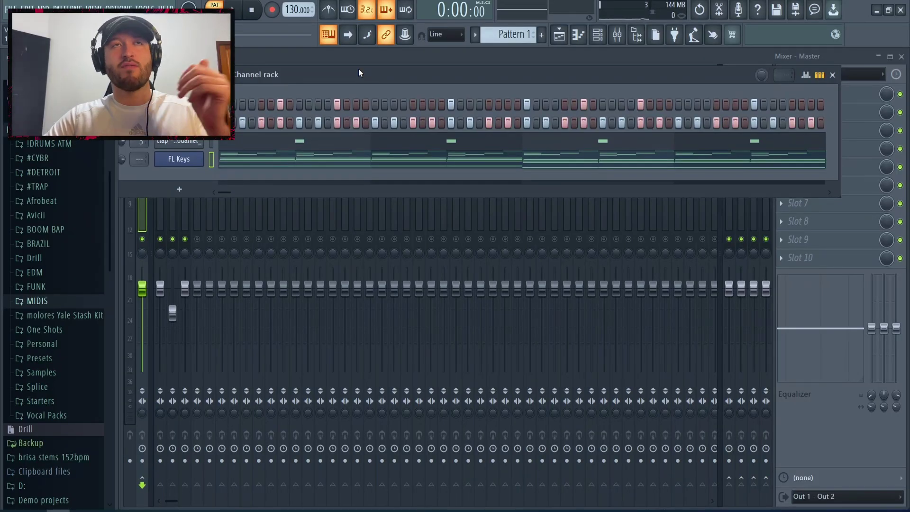
# Play Pattern 1 with the FL Keys melody and examine its notes in the piano roll.
pyautogui.moveTo(359, 70); pyautogui.dragTo(337, 79)
pyautogui.press('space')
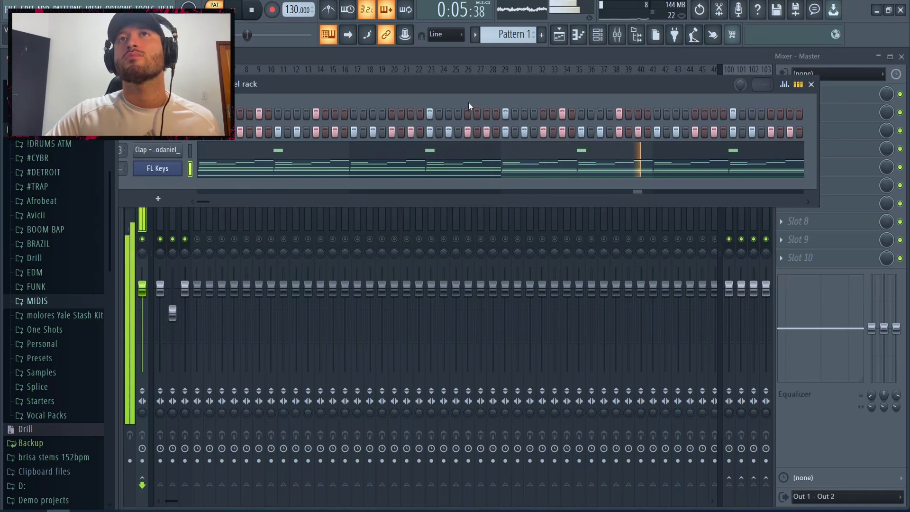
pyautogui.click(450, 179)
pyautogui.press('space')
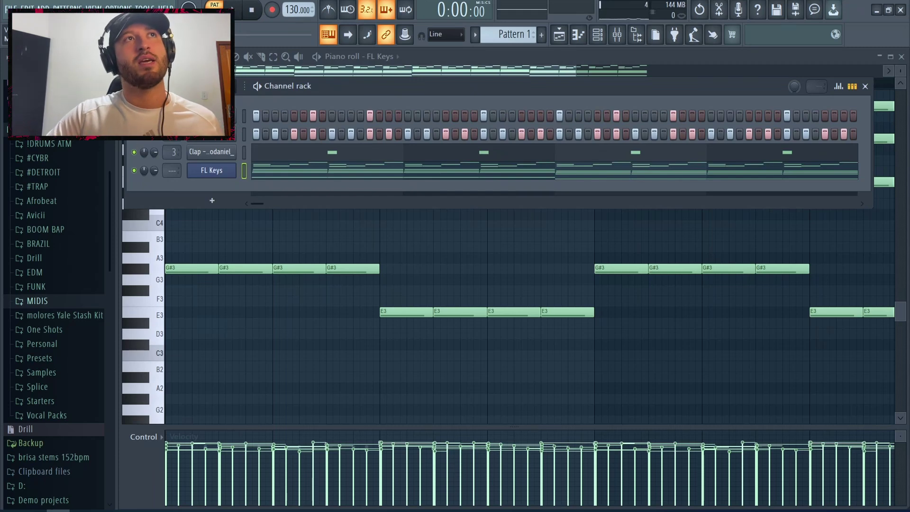
pyautogui.press('space')
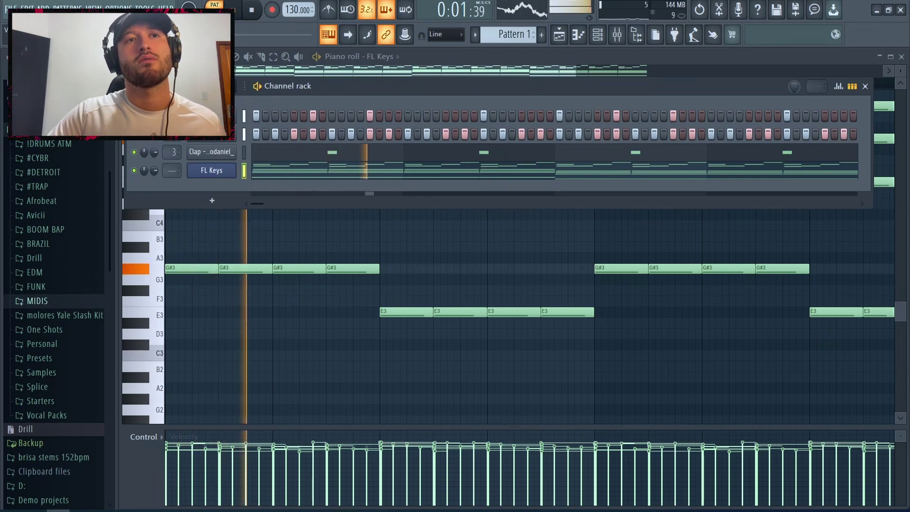
pyautogui.press('space')
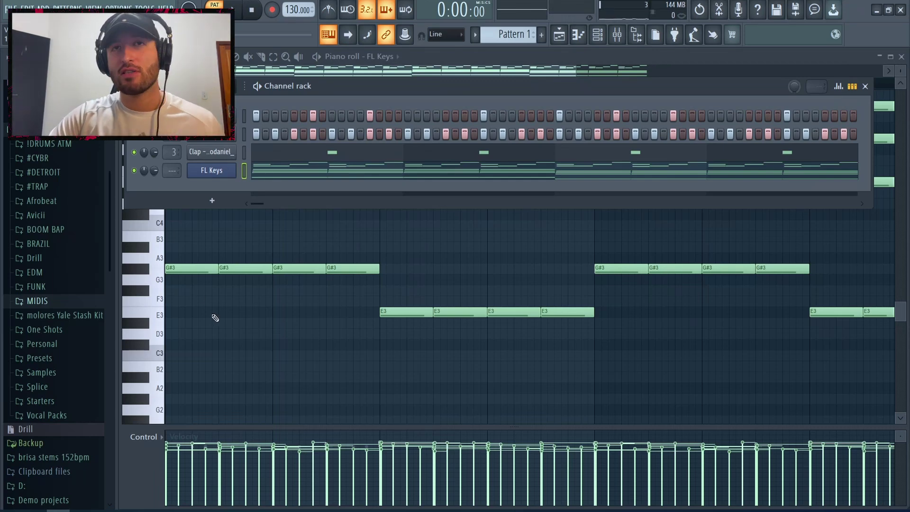
# Highlight the FL Keys bass notes G#3 and E3 in bars 1 to 4 and open the 808 channel's piano roll.
pyautogui.press('F6')
pyautogui.moveTo(583, 338); pyautogui.dragTo(218, 264)
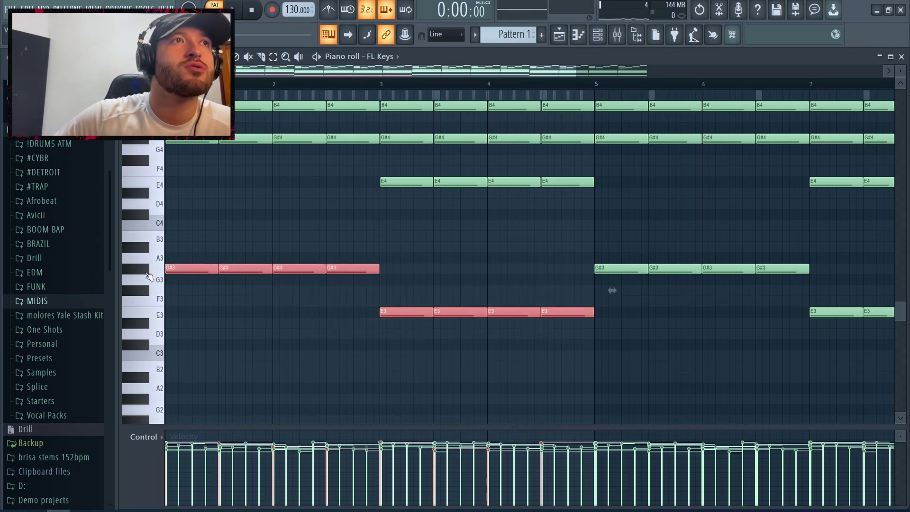
pyautogui.click(598, 35)
pyautogui.click(244, 116)
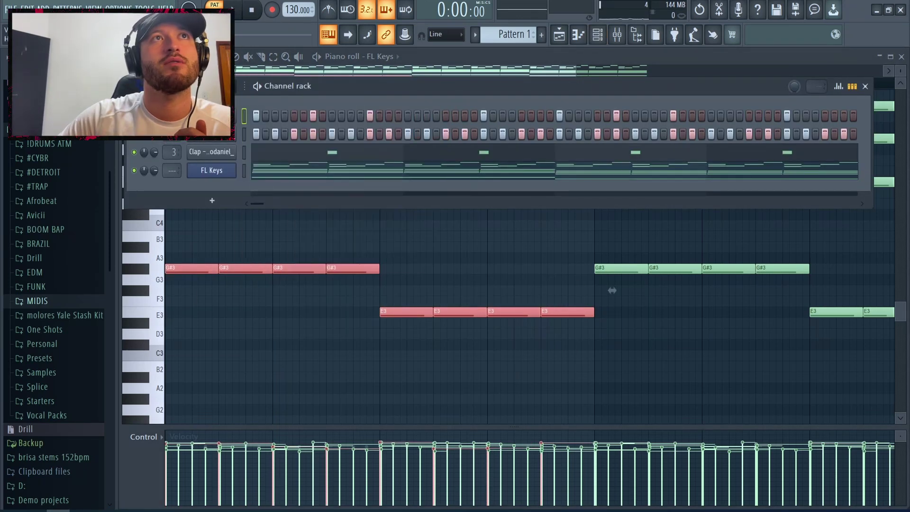
pyautogui.press('F7')
# Move the 808 notes in bars 3 and 4 down four semitones to E3.
pyautogui.moveTo(371, 305); pyautogui.dragTo(604, 302)
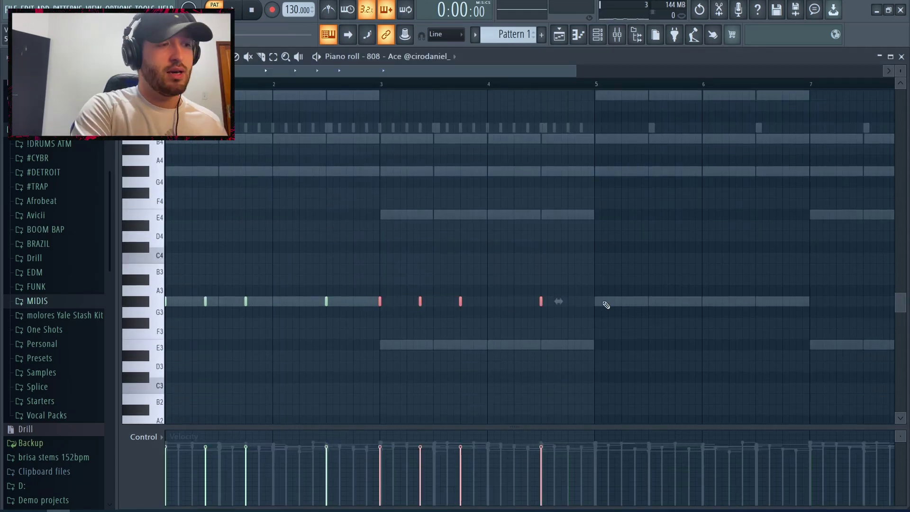
pyautogui.press('Down')
pyautogui.press('Down')
pyautogui.press('Down')
pyautogui.press('Down')
# Transpose all the 808 notes up two octaves and repeat the phrase from bar 5 onwards.
pyautogui.moveTo(658, 405); pyautogui.dragTo(81, 244)
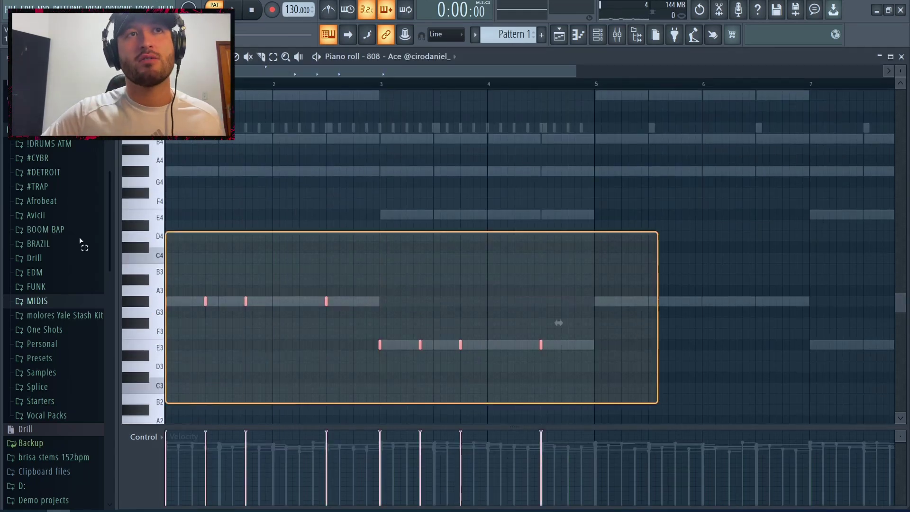
pyautogui.scroll(1, 335, 198)
pyautogui.hotkey('ctrl', 'Up')
pyautogui.hotkey('ctrl', 'Up')
pyautogui.click(247, 257)
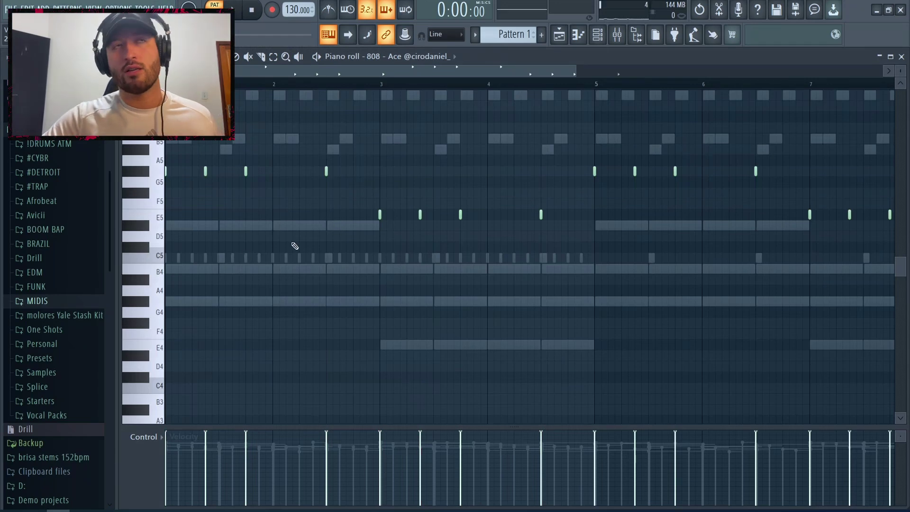
# Play Pattern 1 and add an extra E5 808 note near the end of bar 4.
pyautogui.press('space')
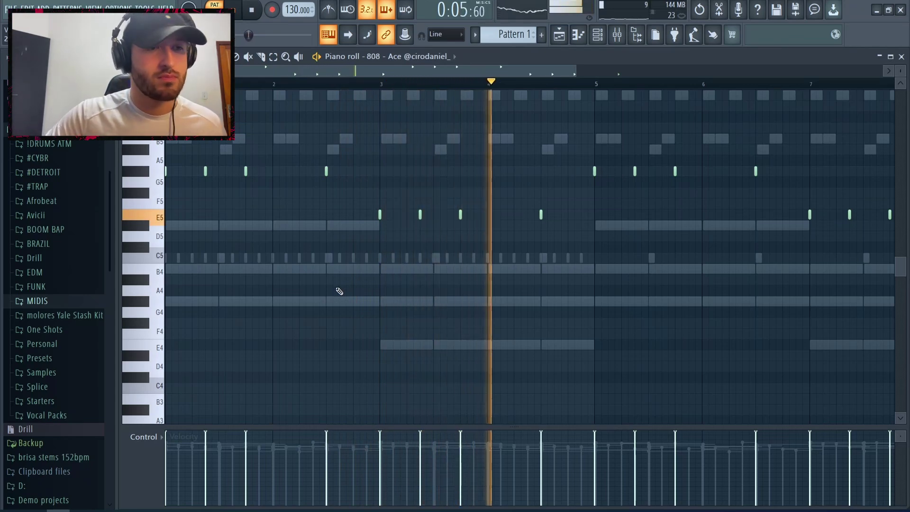
pyautogui.click(569, 215)
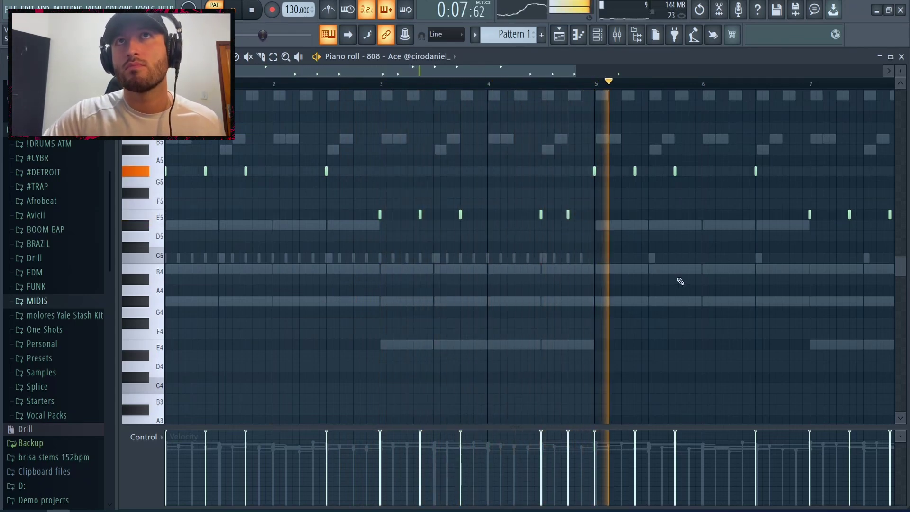
pyautogui.press('space')
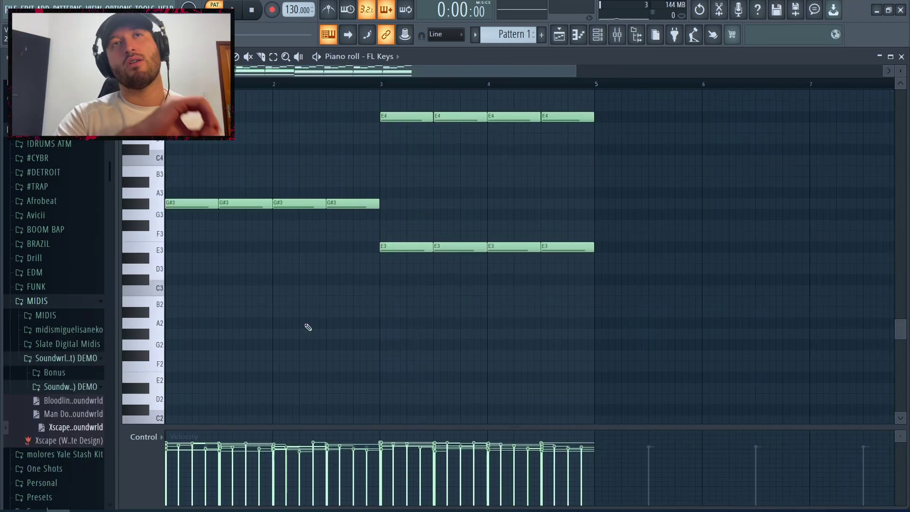
# Undo the last edit in the FL Keys piano roll.
pyautogui.scroll(-3, 308, 327)
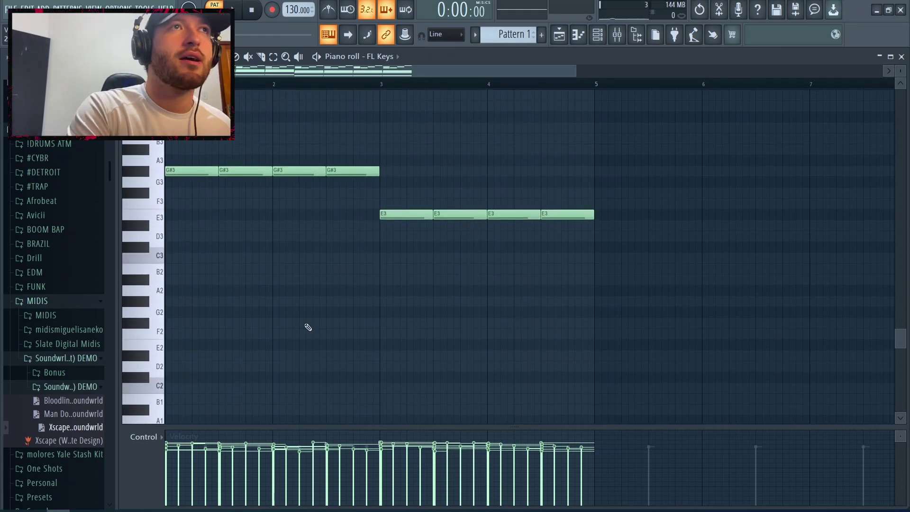
pyautogui.hotkey('ctrl', 'z')
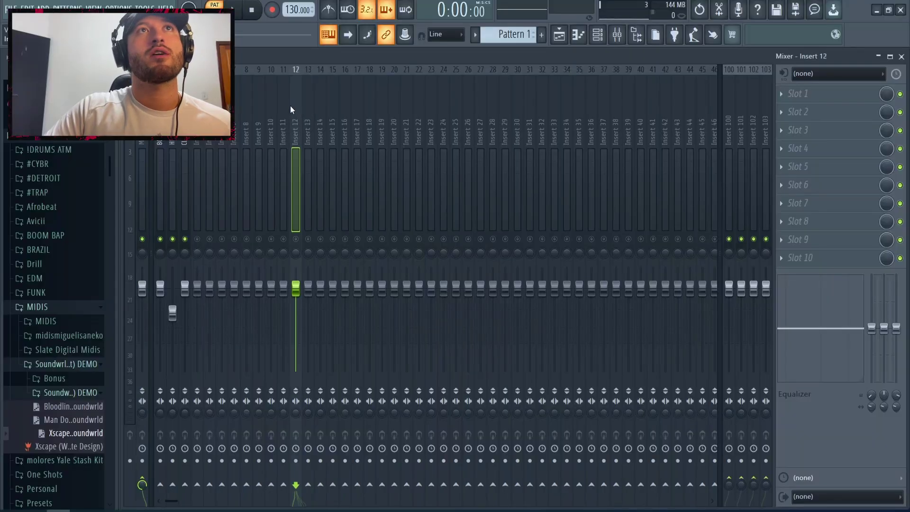
# Route the FL Keys channel to mixer insert 10 and load Fruity Parametric EQ 2 in its first slot.
pyautogui.rightClick(287, 124)
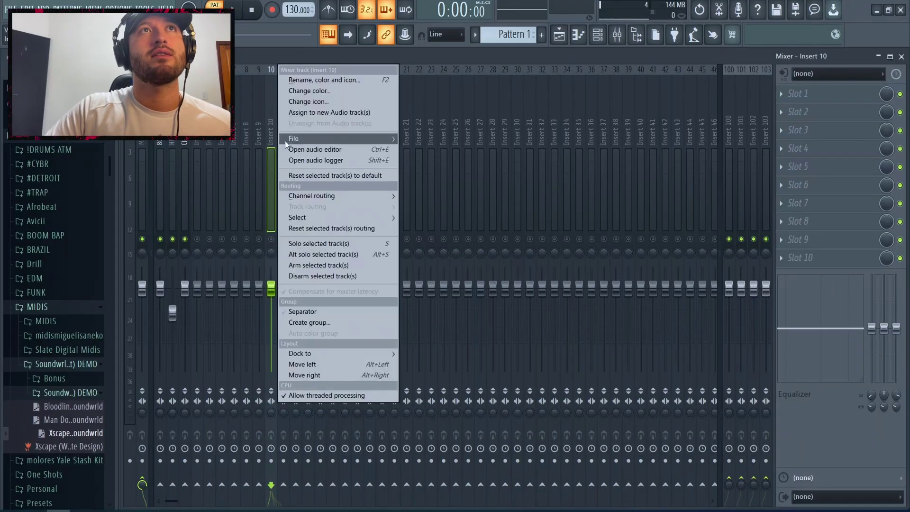
pyautogui.click(417, 196)
pyautogui.click(806, 94)
pyautogui.moveTo(806, 109)
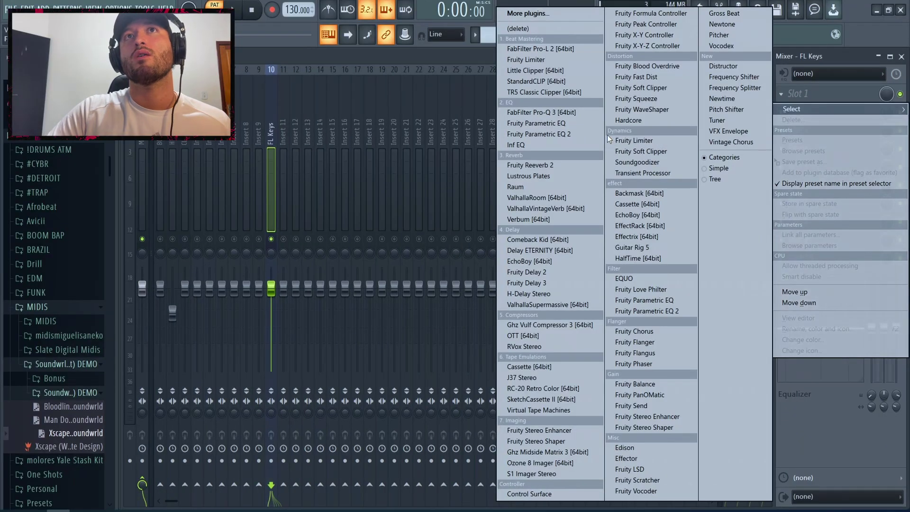
pyautogui.click(542, 134)
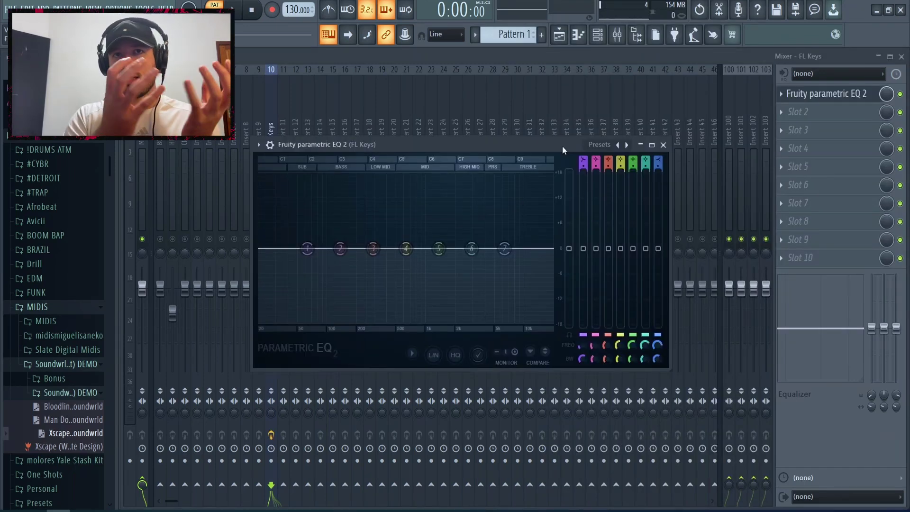
# Apply the 20Hz + 18kHz cut preset, lower the high cut below 200 Hz, raise the EQ's main level near maximum and play the pattern.
pyautogui.rightClick(627, 145)
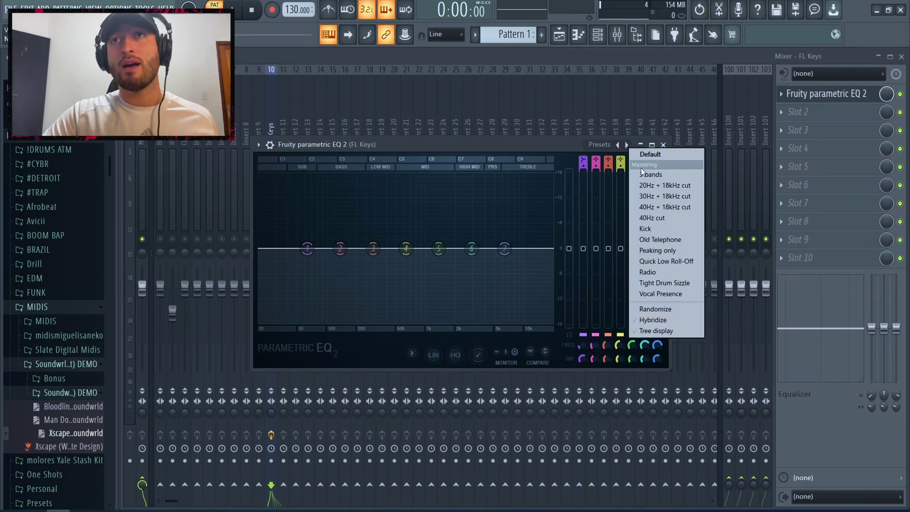
pyautogui.click(659, 185)
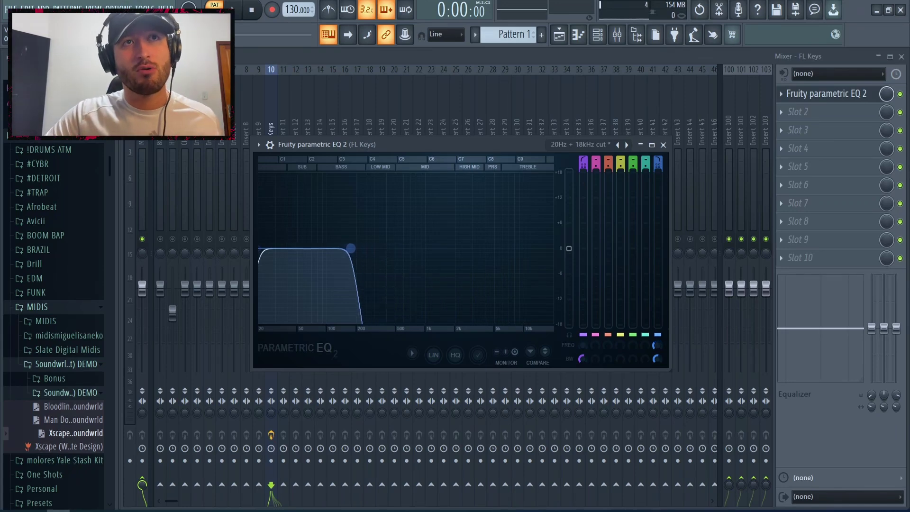
pyautogui.moveTo(571, 262); pyautogui.dragTo(570, 191)
pyautogui.press('space')
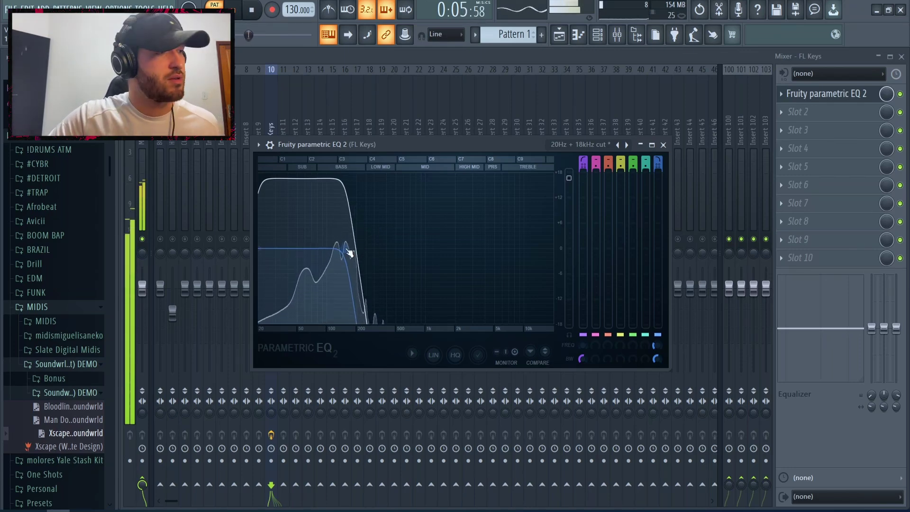
pyautogui.press('space')
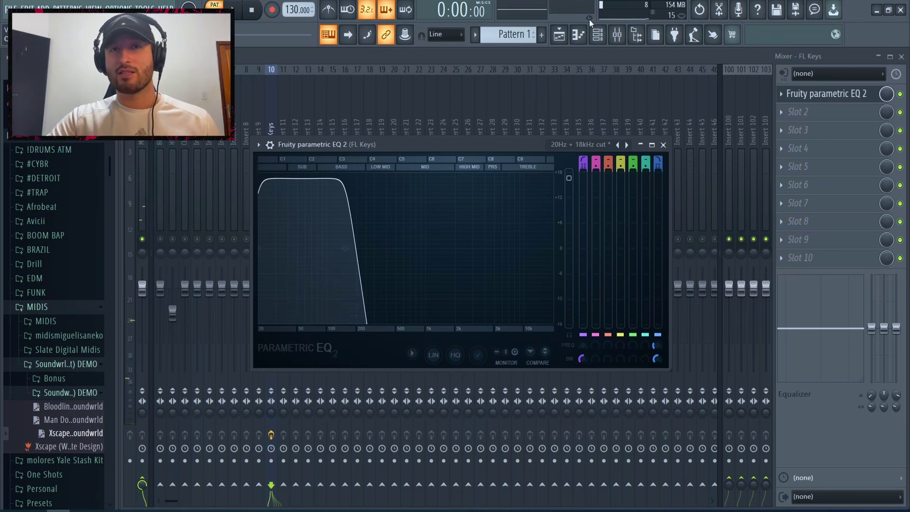
# Open the 808 channel's piano roll to compare it with the FL Keys ghost notes and return to the mixer.
pyautogui.click(599, 35)
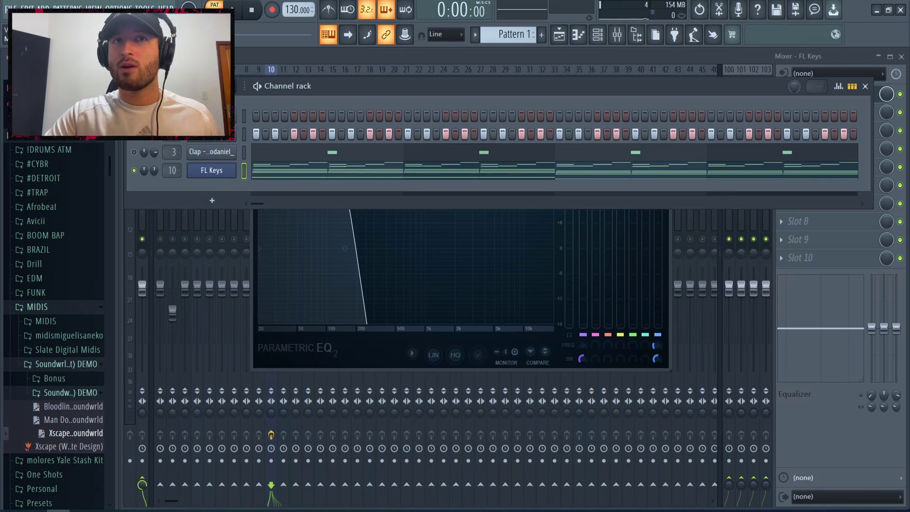
pyautogui.rightClick(235, 109)
pyautogui.click(292, 118)
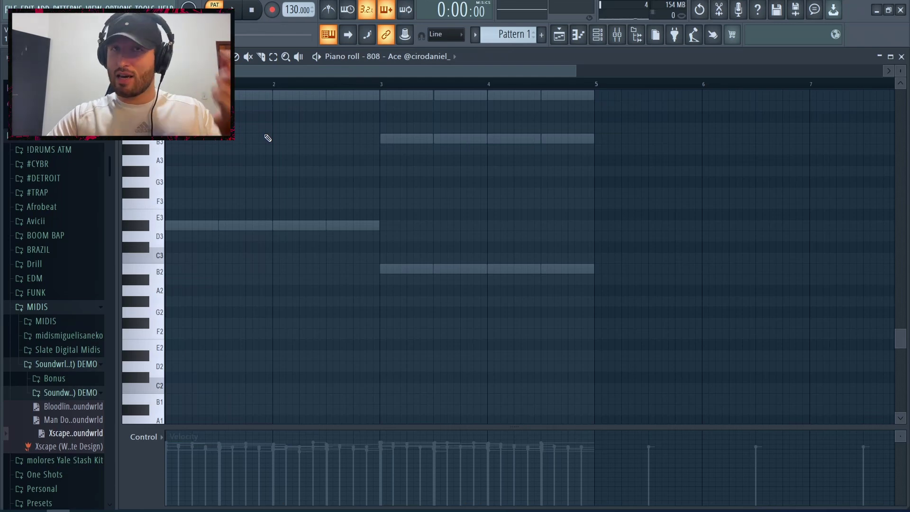
pyautogui.press('F7')
pyautogui.press('F9')
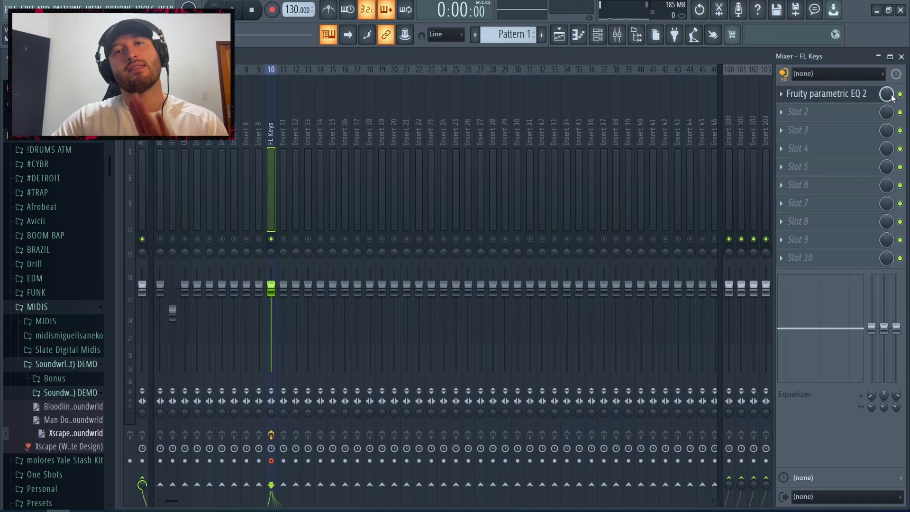
# Open Fruity Parametric EQ 2 on the FL Keys mixer track and play the pattern to examine its low frequencies.
pyautogui.click(863, 94)
pyautogui.press('space')
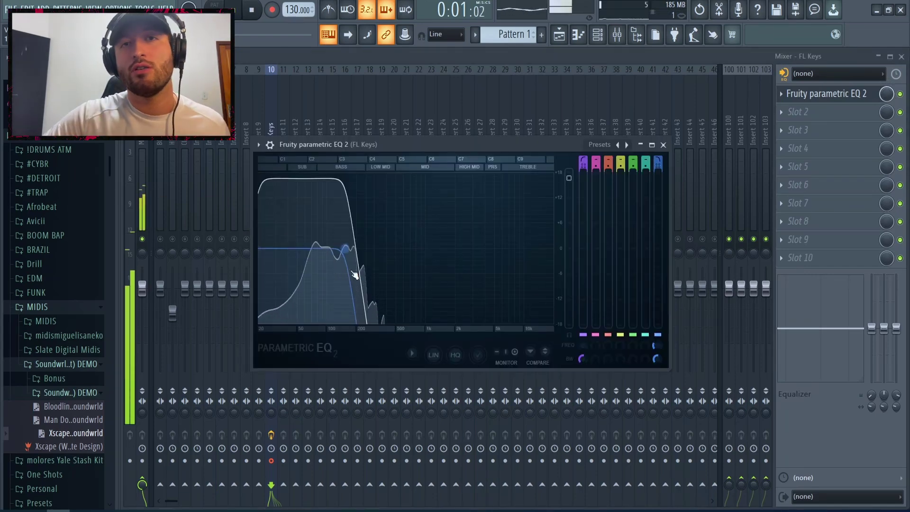
# Open the 808 channel's piano roll, place a D#6 note at the start of bar 1 and play the pattern.
pyautogui.click(597, 41)
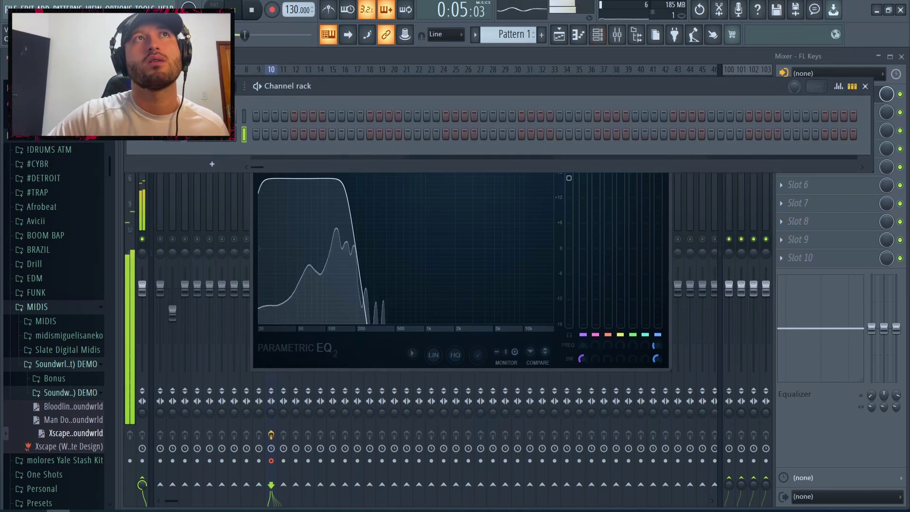
pyautogui.rightClick(232, 114)
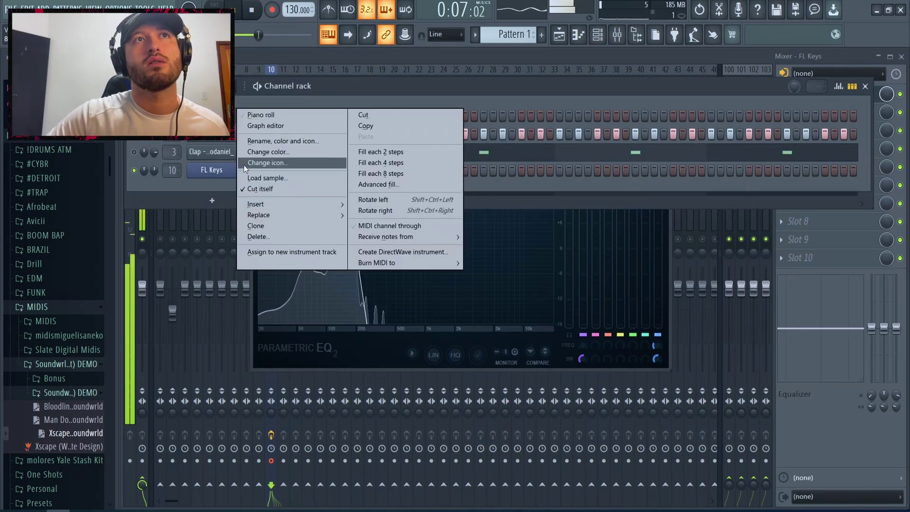
pyautogui.click(260, 118)
pyautogui.scroll(6, 266, 180)
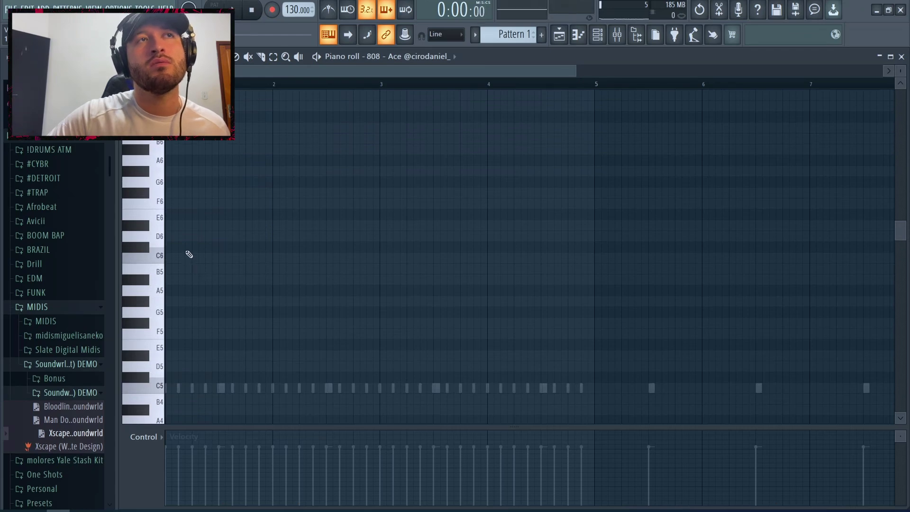
pyautogui.click(159, 183)
pyautogui.press('space')
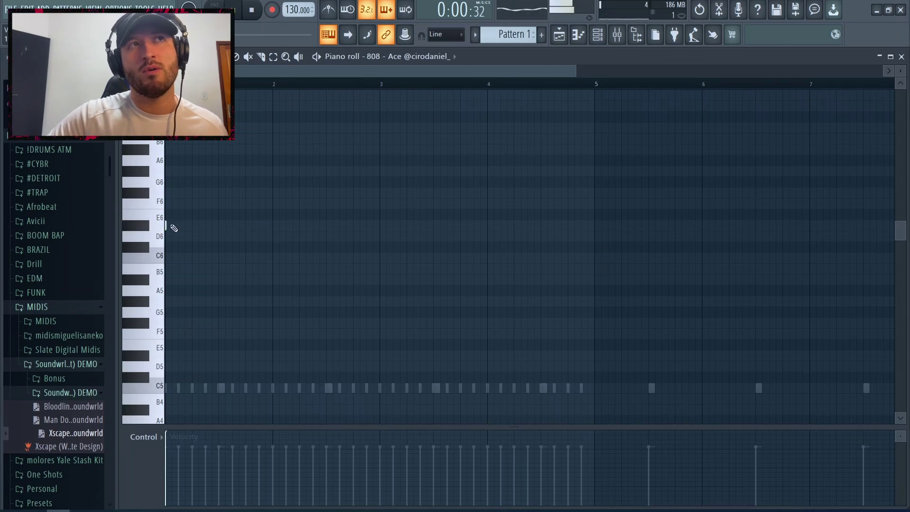
# Toggle the mute of track 2 in the playlist, reopen the 808 piano roll and play the pattern.
pyautogui.press('F5')
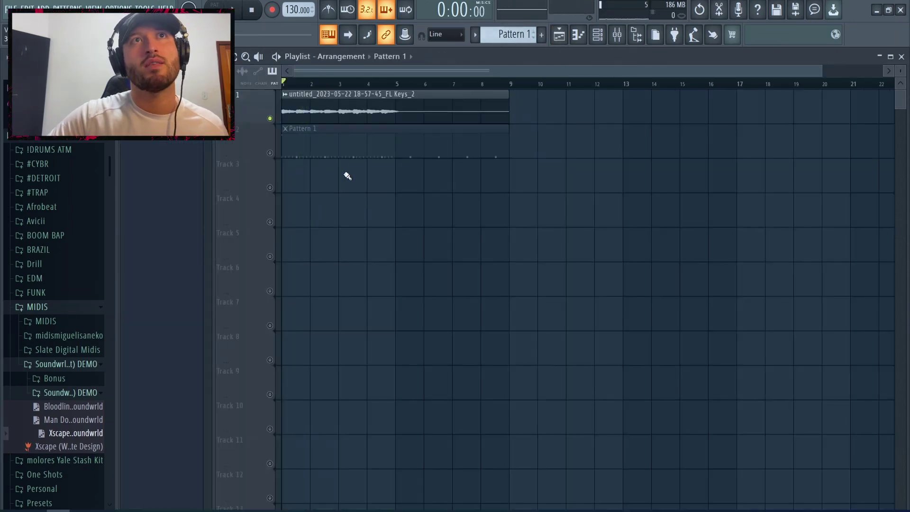
pyautogui.click(269, 153)
pyautogui.click(598, 35)
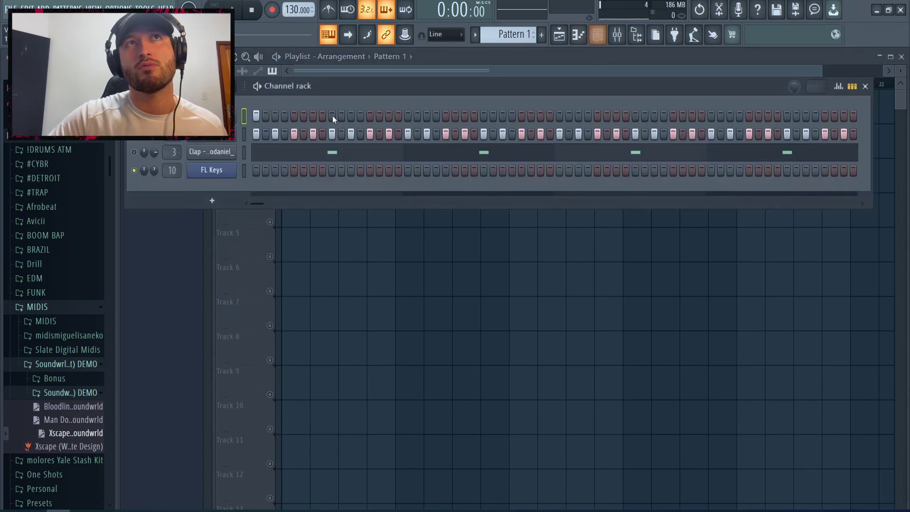
pyautogui.rightClick(236, 114)
pyautogui.click(258, 114)
pyautogui.press('space')
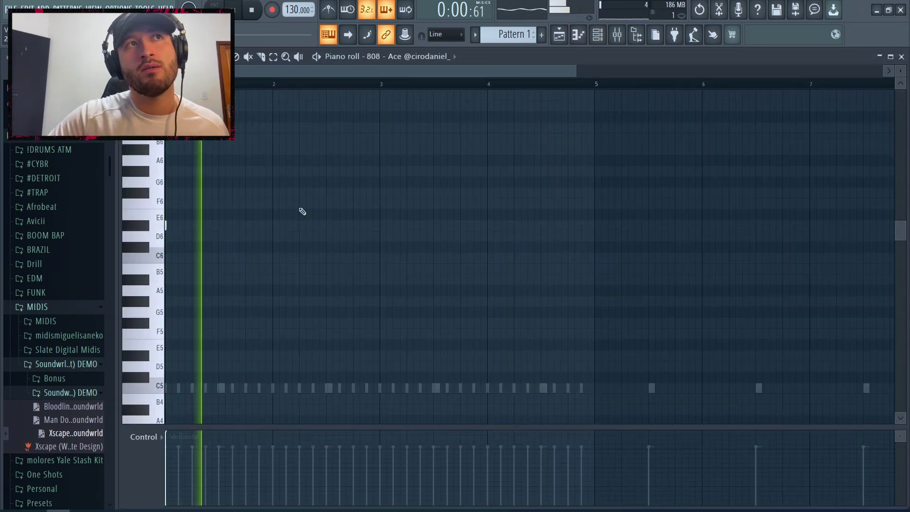
# Add 808 notes on D#6 at bar 2 and B5 at bar 3, auditioning them against the melody.
pyautogui.click(272, 227)
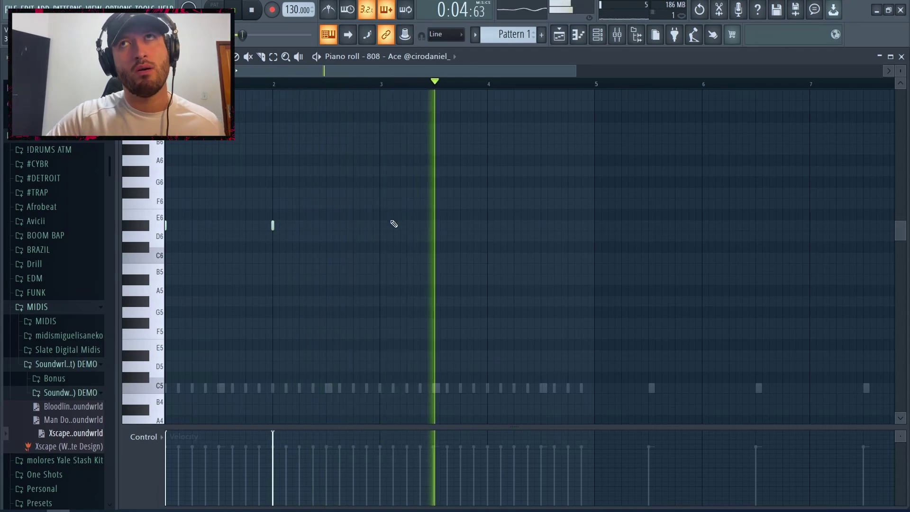
pyautogui.press('space')
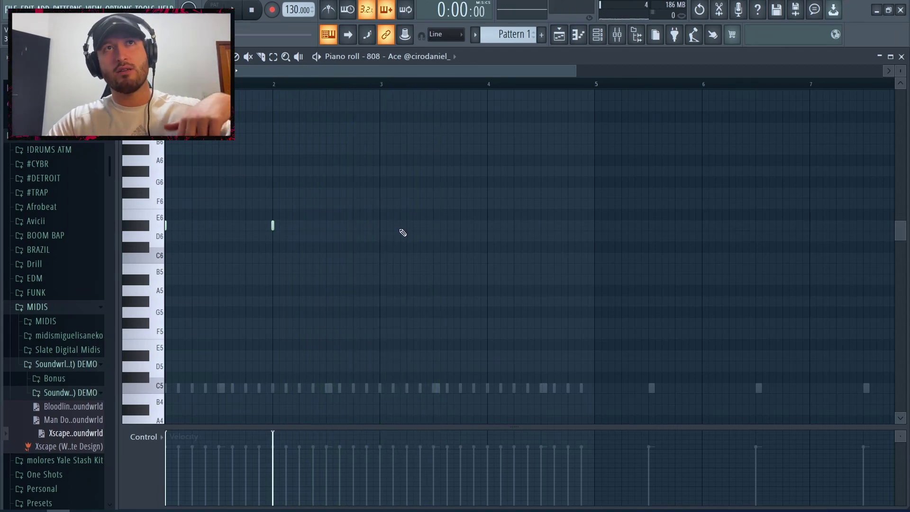
pyautogui.click(368, 85)
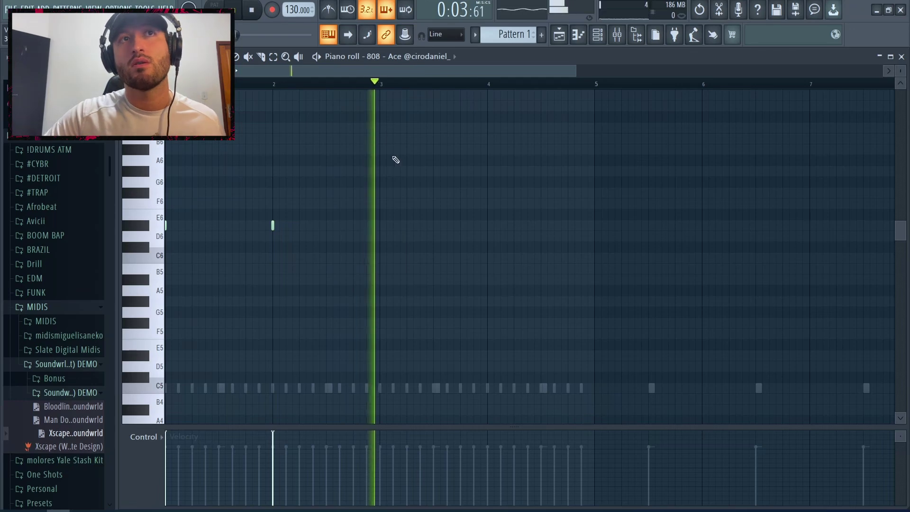
pyautogui.click(380, 216)
pyautogui.moveTo(380, 227); pyautogui.dragTo(380, 243)
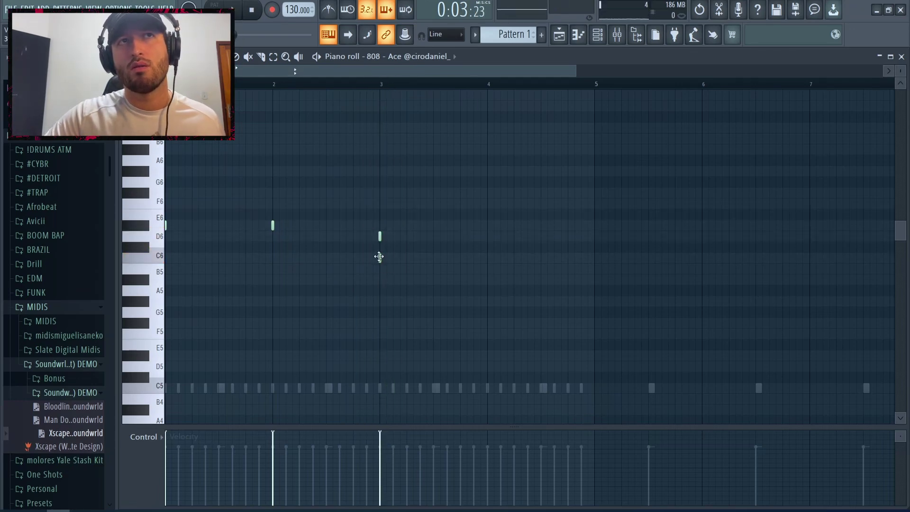
pyautogui.moveTo(380, 258); pyautogui.dragTo(383, 270)
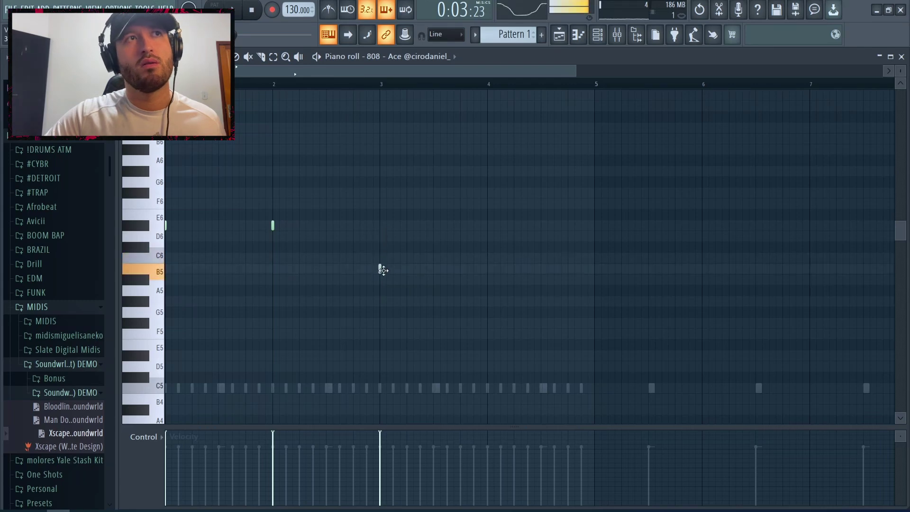
pyautogui.press('space')
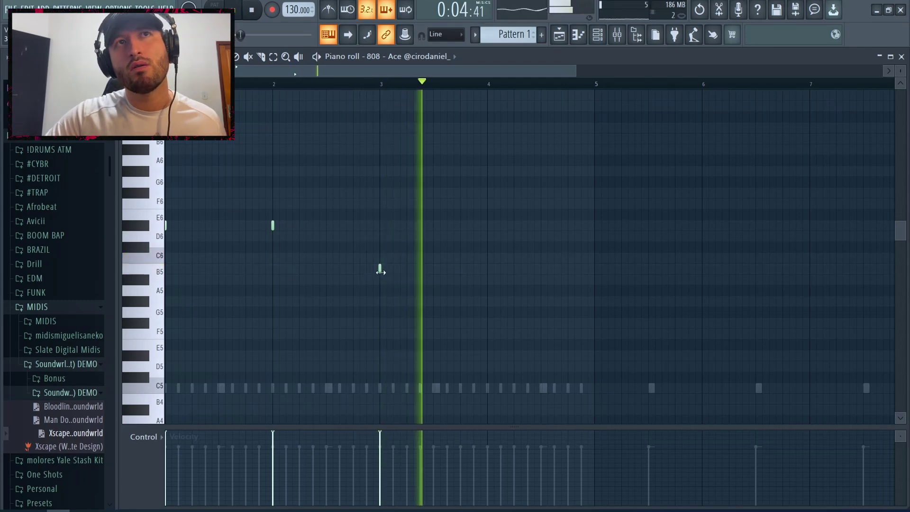
pyautogui.press('space')
pyautogui.click(264, 84)
pyautogui.press('space')
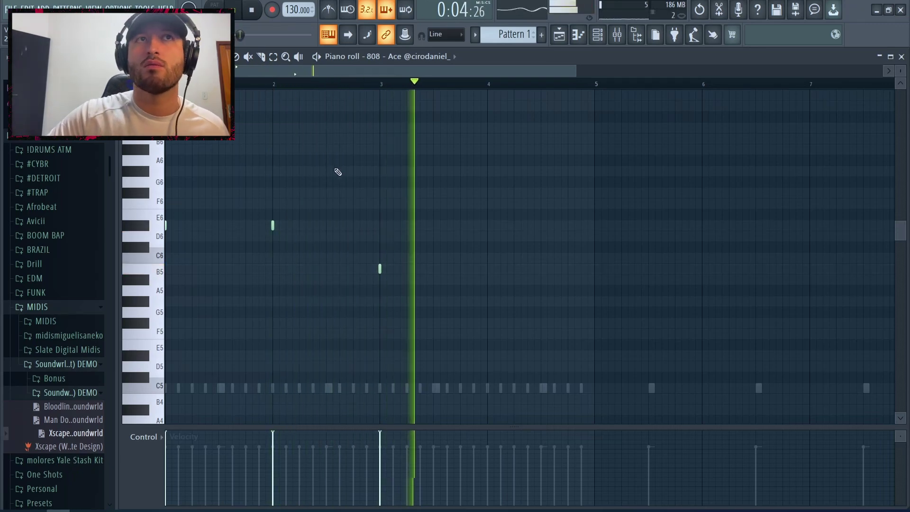
# Lower all 808 notes one octave, shift the bar 2 note to its second beat and play the pattern.
pyautogui.press('space')
pyautogui.scroll(-2, 234, 289)
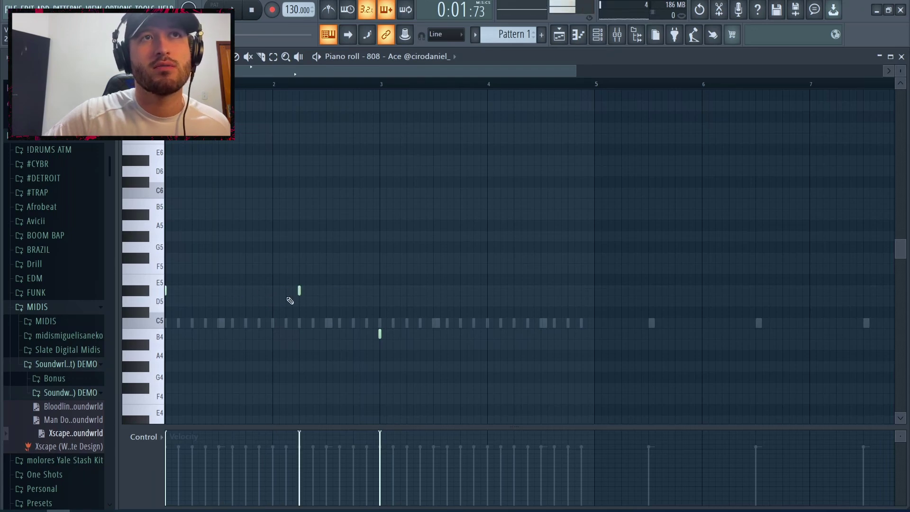
pyautogui.press('space')
pyautogui.press('space')
pyautogui.press('space')
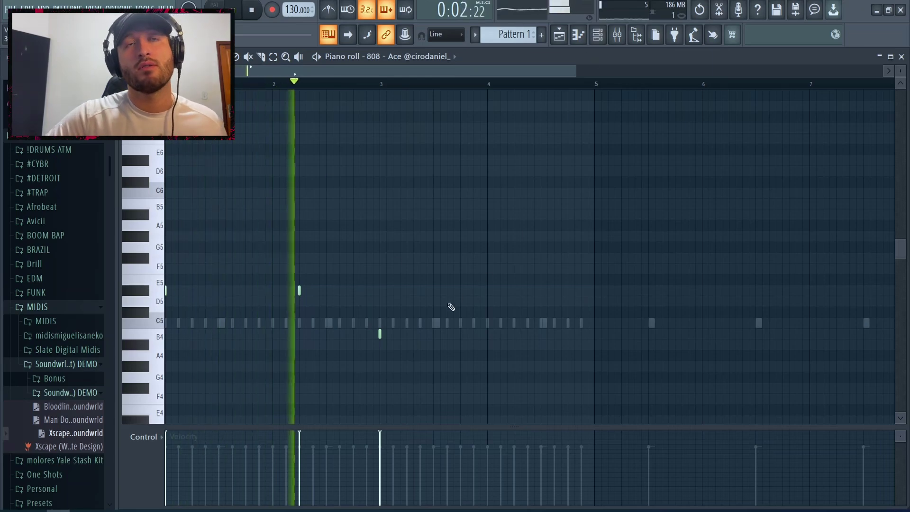
# Add two B4 notes in bar 4 of the 808 piano roll, the first on the second beat.
pyautogui.click(517, 337)
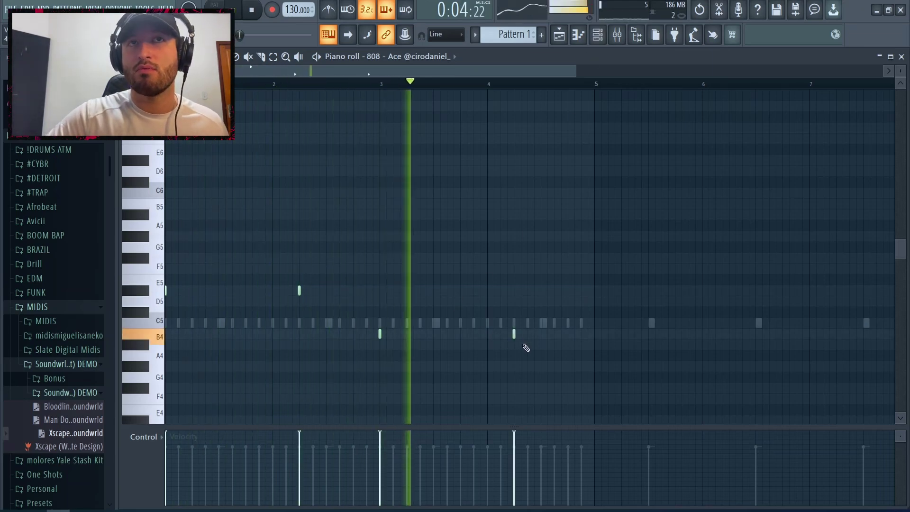
pyautogui.click(555, 336)
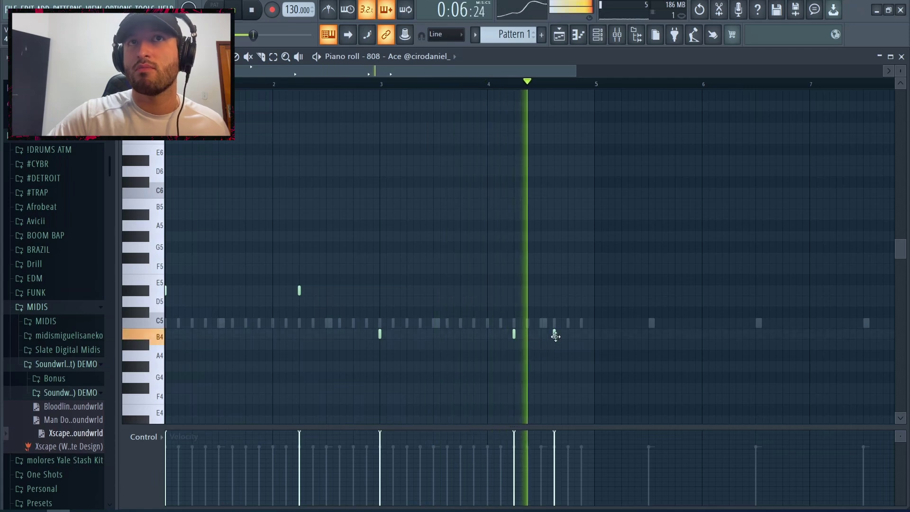
pyautogui.press('F6')
# Play the finished beat's playlist sections around bars 225, 232 and 241 to compare their layers.
pyautogui.press('space')
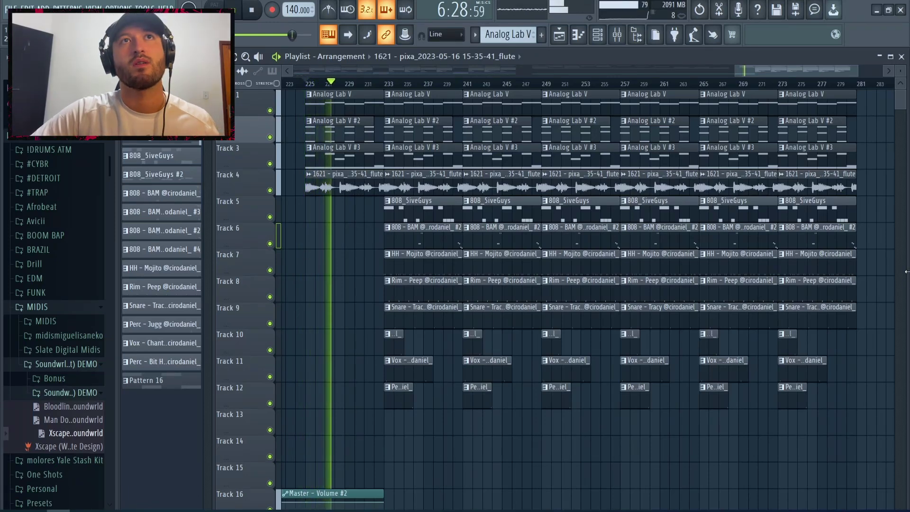
pyautogui.press('space')
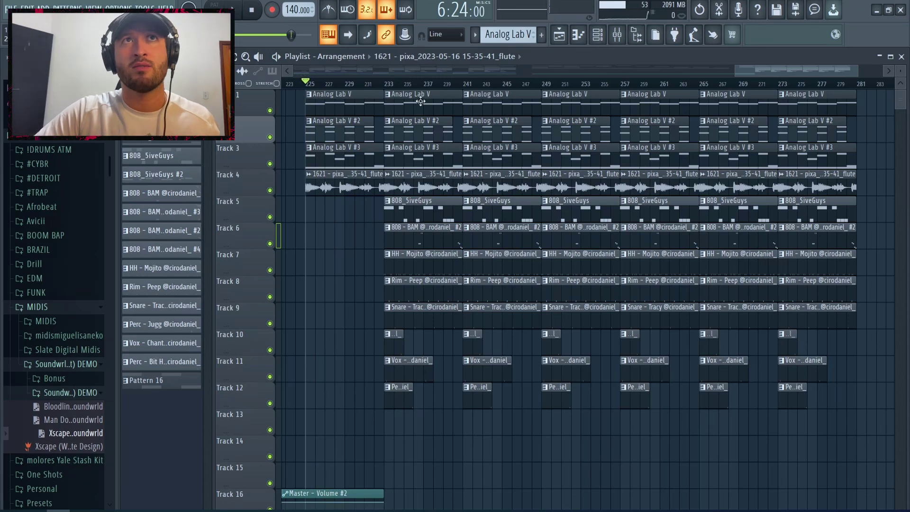
pyautogui.click(381, 83)
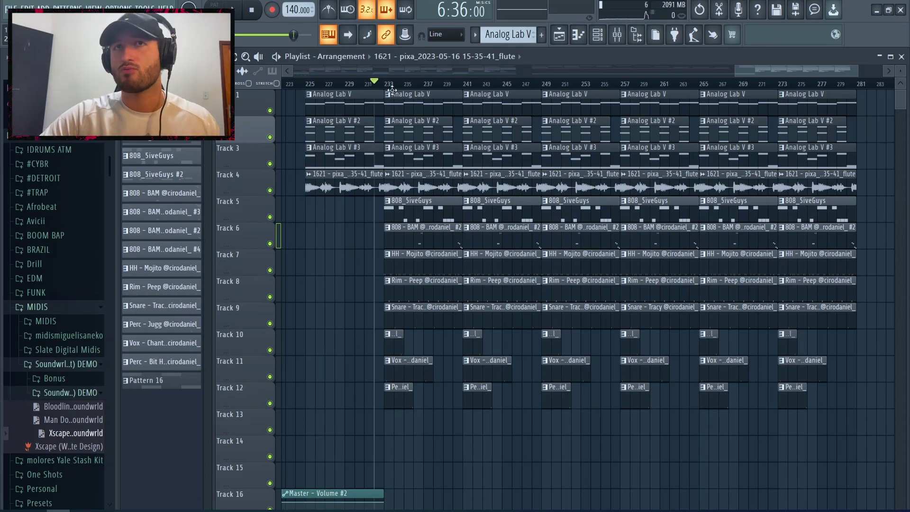
pyautogui.press('space')
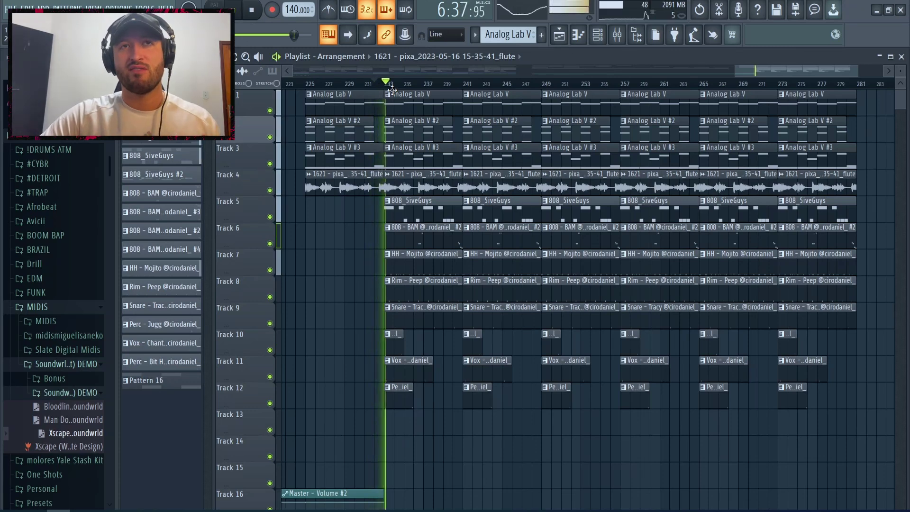
pyautogui.press('space')
pyautogui.click(462, 84)
pyautogui.press('space')
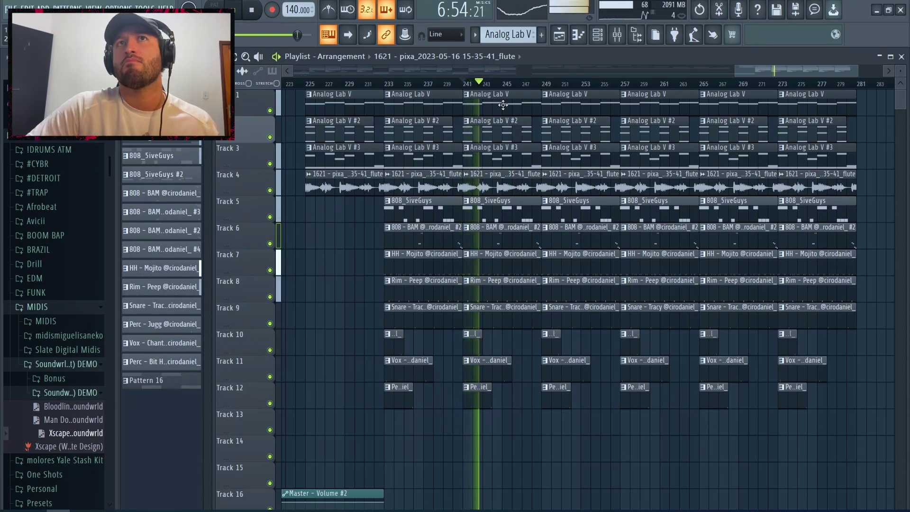
# Delete the flute clip at bar 249 on Track 4 and play the arrangement from that bar.
pyautogui.press('space')
pyautogui.rightClick(570, 172)
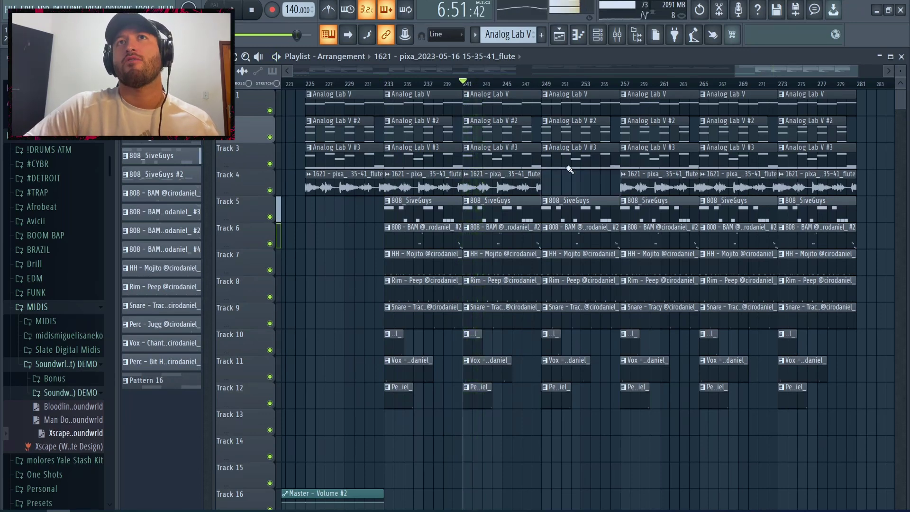
pyautogui.click(544, 84)
pyautogui.press('space')
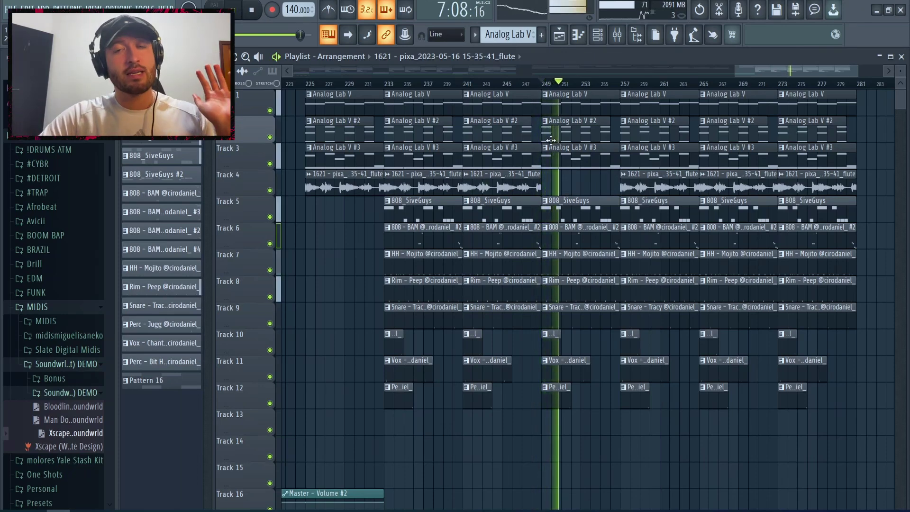
pyautogui.press('space')
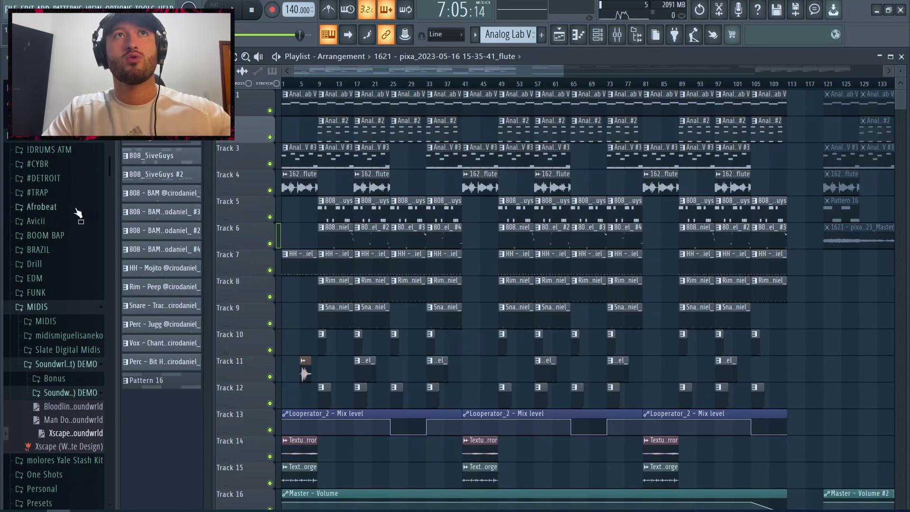
# Solo the Texture - Horror track at the song's start, enable the Texture - Forge track with it and play both.
pyautogui.press('pageup')
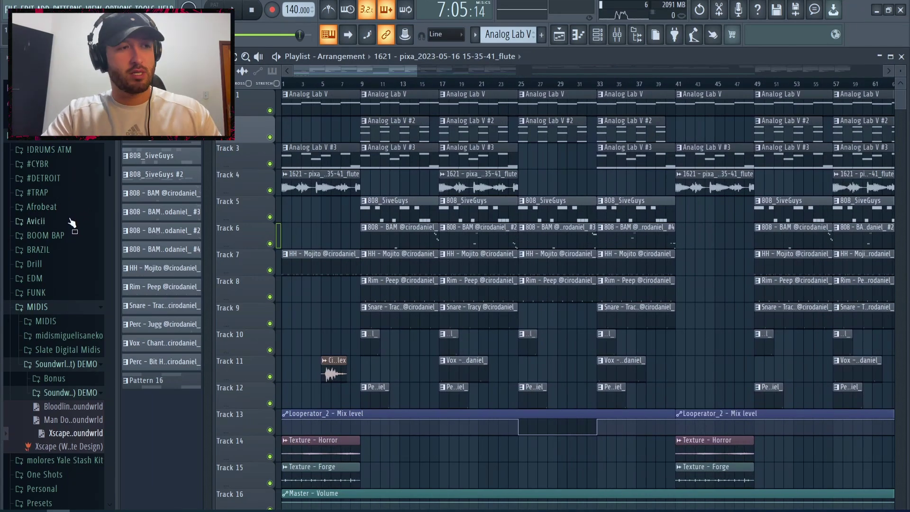
pyautogui.keyDown('ctrl'); pyautogui.scroll(2, 318, 307); pyautogui.keyUp('ctrl')
pyautogui.scroll(-1, 319, 308)
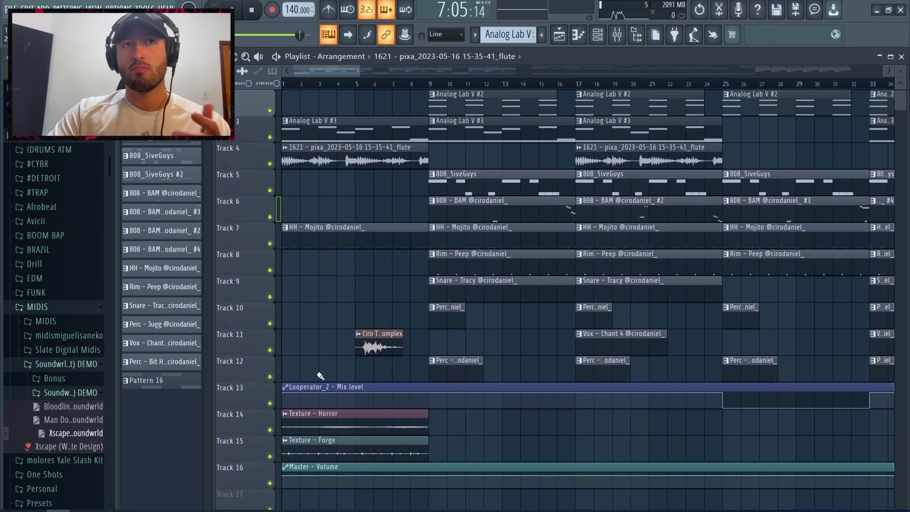
pyautogui.keyDown('ctrl'); pyautogui.click(270, 430); pyautogui.keyUp('ctrl')
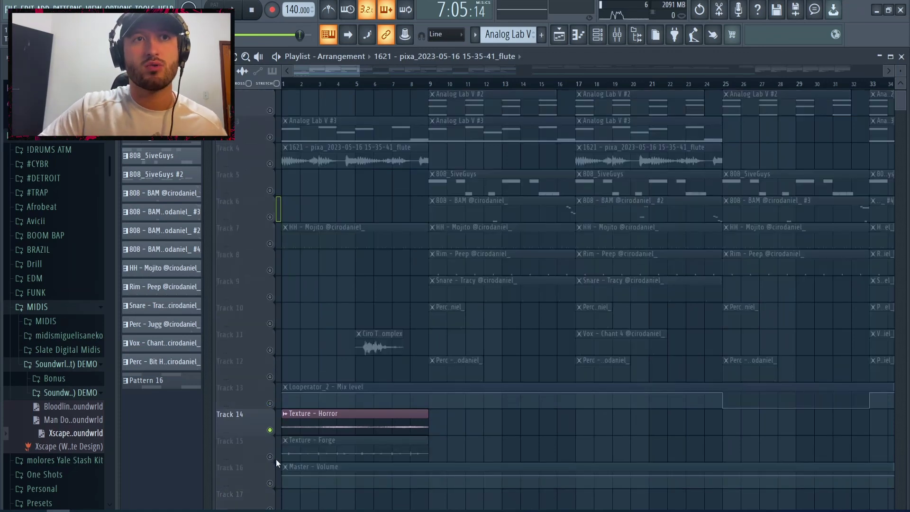
pyautogui.click(270, 457)
pyautogui.press('space')
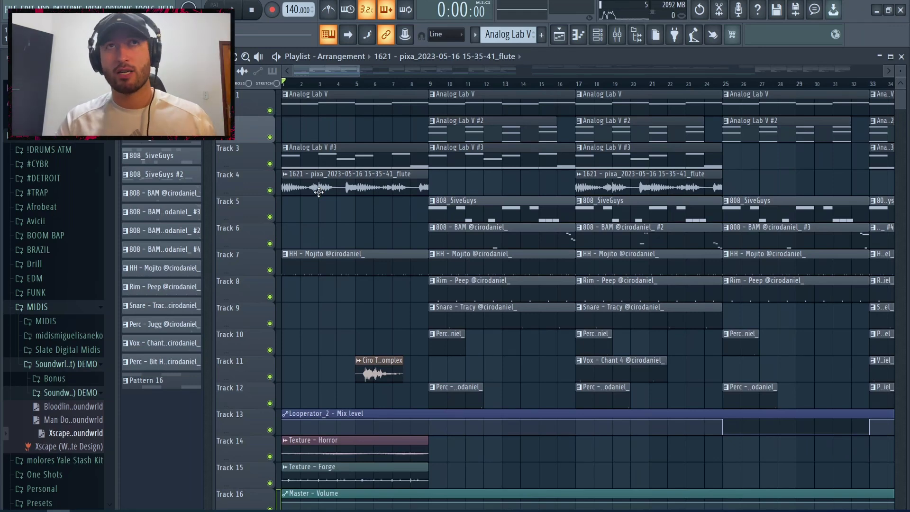
# Play the full arrangement from bar 17.
pyautogui.click(578, 86)
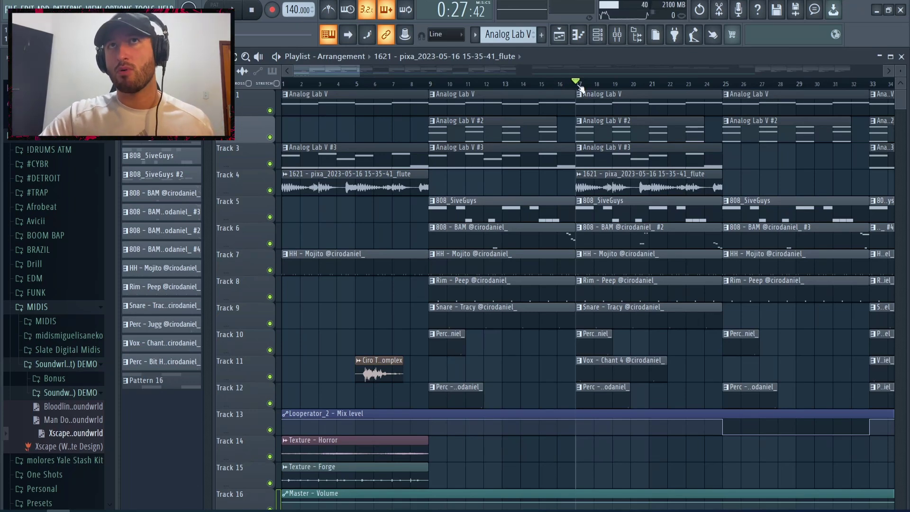
pyautogui.press('space')
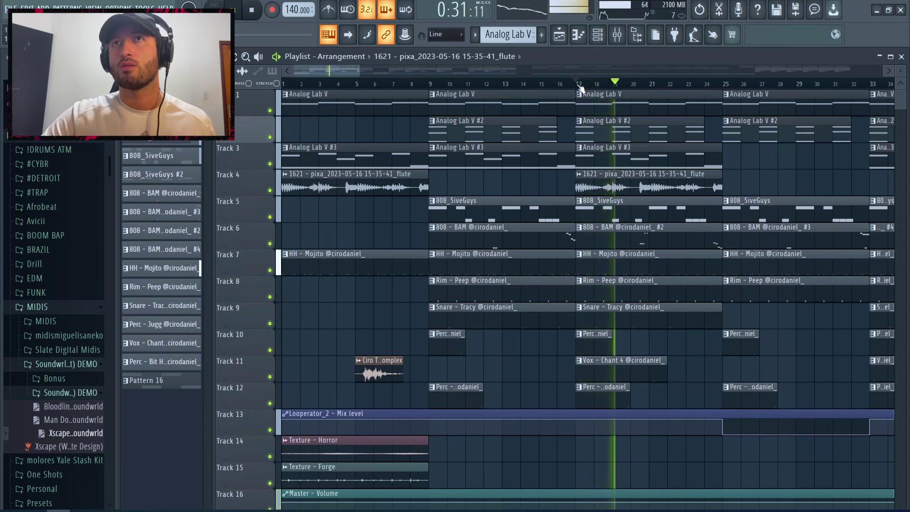
pyautogui.press('space')
# Compare which tracks play in the arrangement sections starting at bars 9, 17 and 25.
pyautogui.scroll(-2, 581, 89)
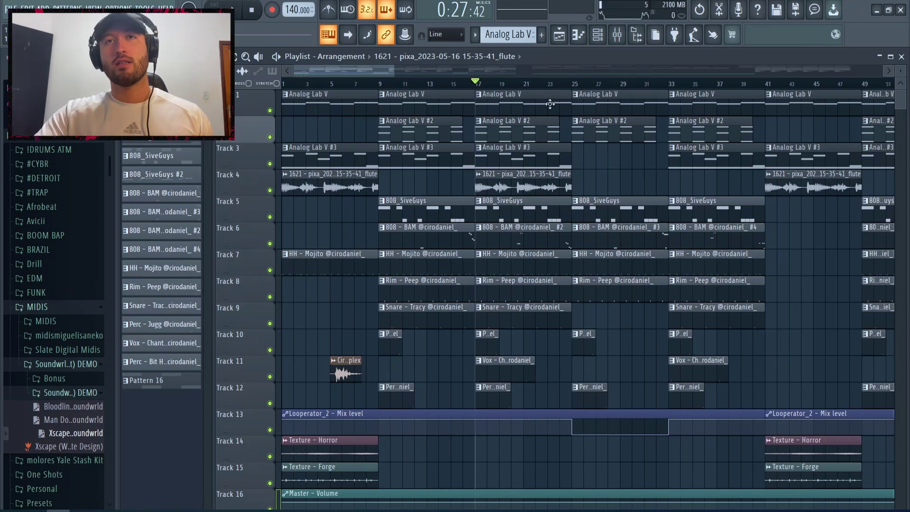
pyautogui.click(380, 85)
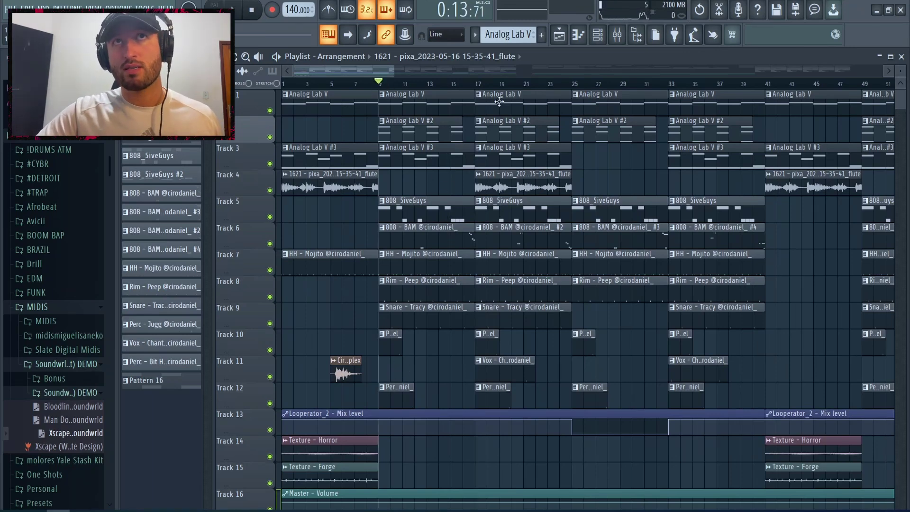
pyautogui.click(479, 85)
pyautogui.click(572, 84)
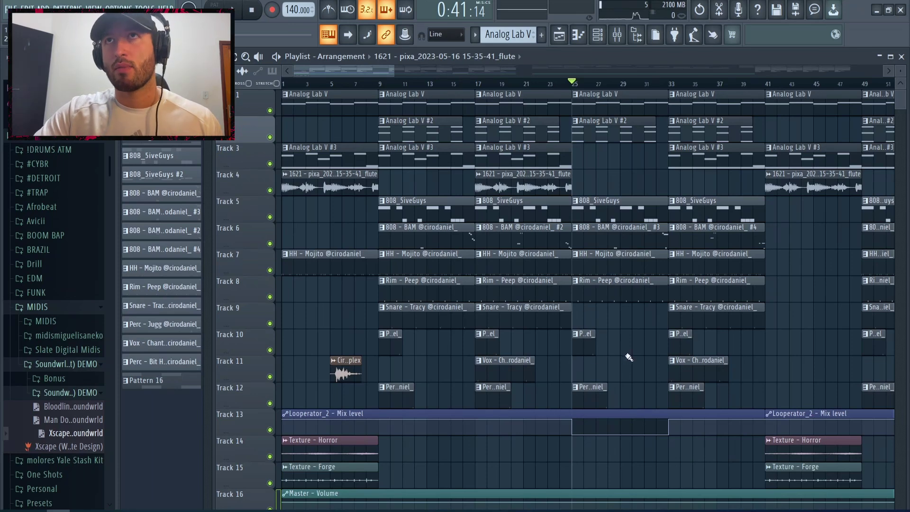
pyautogui.hscroll(4, 629, 356)
pyautogui.click(553, 85)
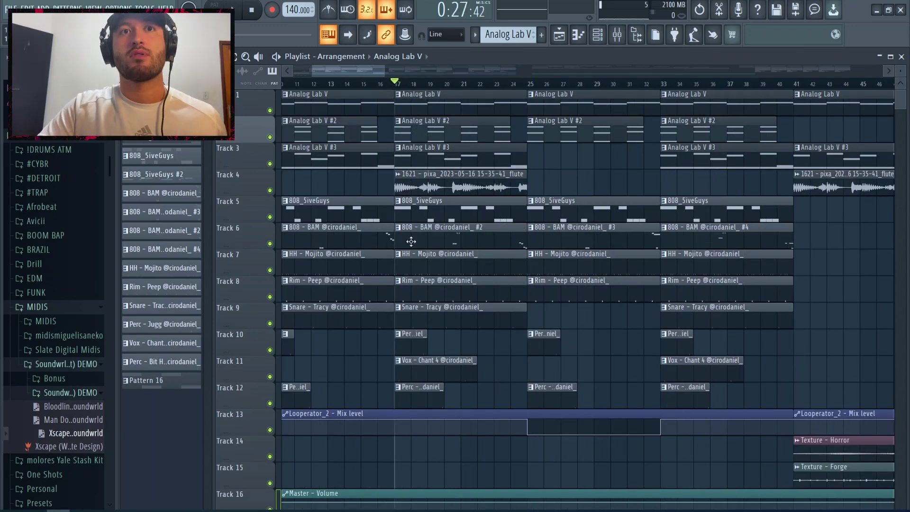
# Solo the HH - Mojito track with the Looperator_2 automation track, listen from bar 25, and unmute all tracks.
pyautogui.keyDown('ctrl'); pyautogui.click(270, 270); pyautogui.keyUp('ctrl')
pyautogui.click(270, 430)
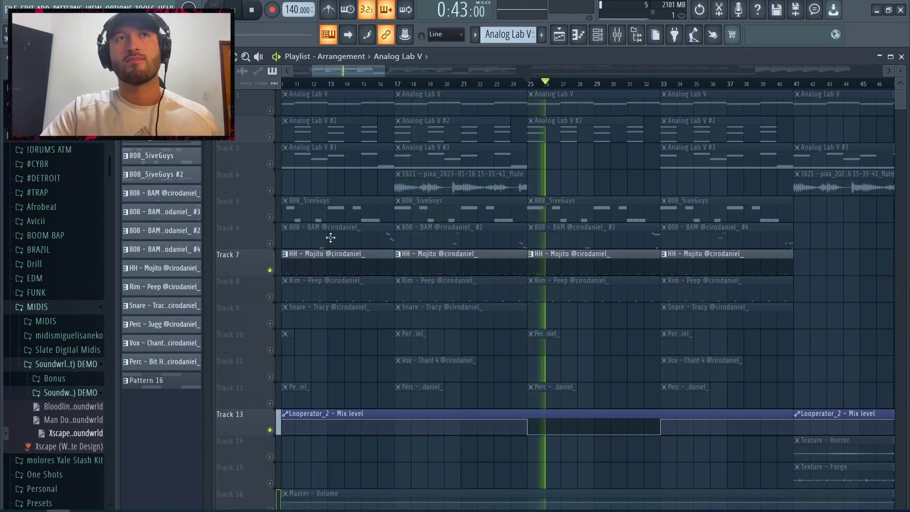
pyautogui.press('space')
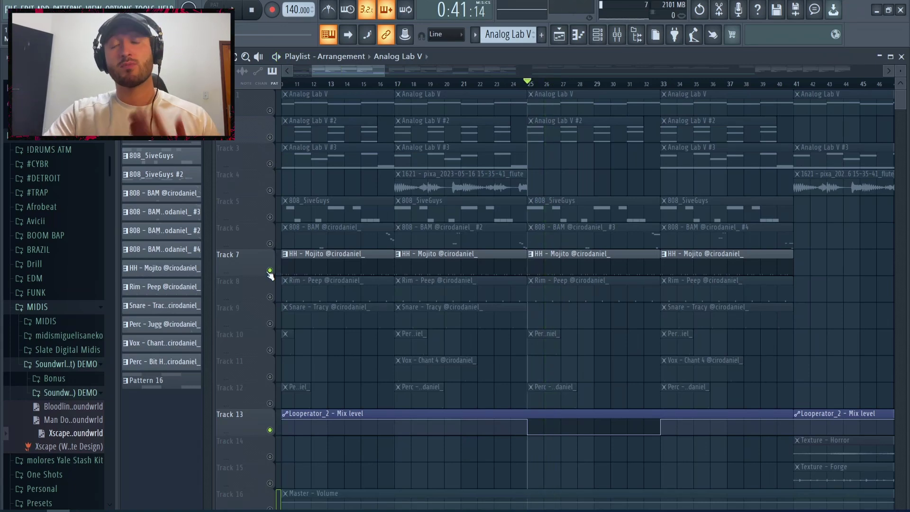
pyautogui.rightClick(270, 271)
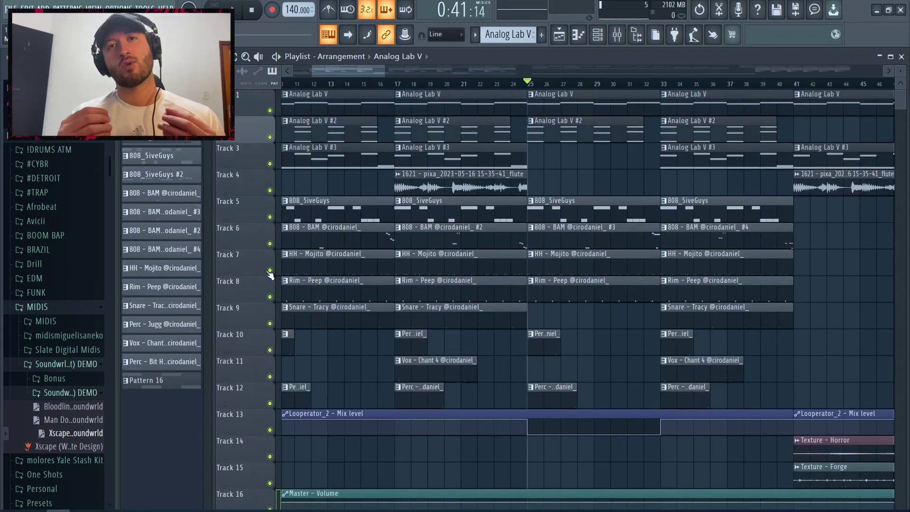